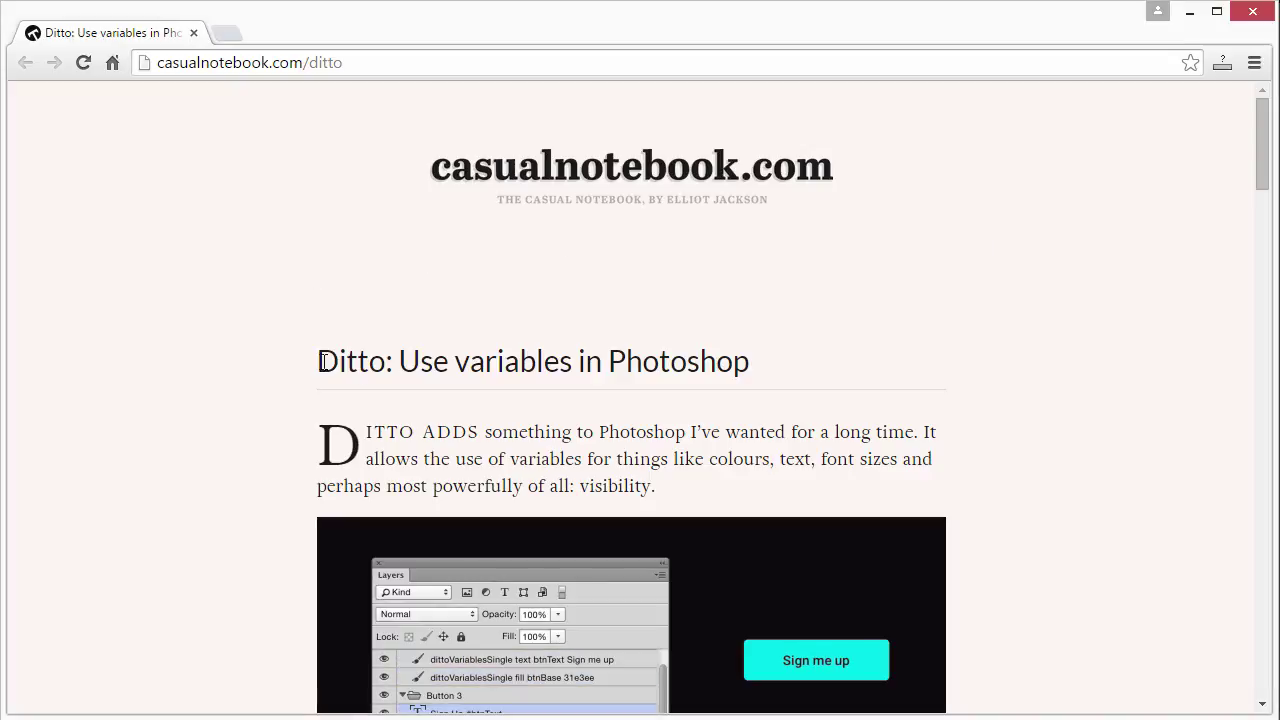
- Scroll the Ditto article down to its free Download section for Photoshop CC 2015
drag(318, 366, 777, 366)
click(398, 372)
click(780, 366)
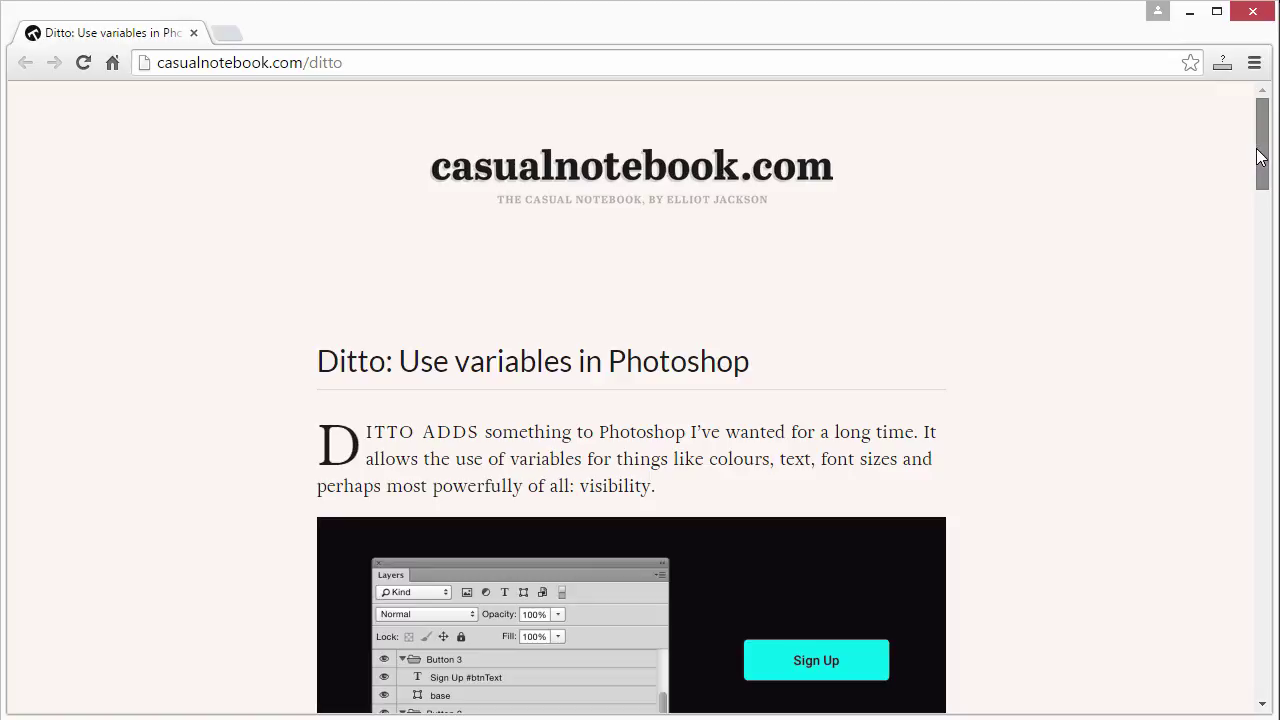
drag(1260, 129, 1234, 430)
drag(1229, 316, 1224, 583)
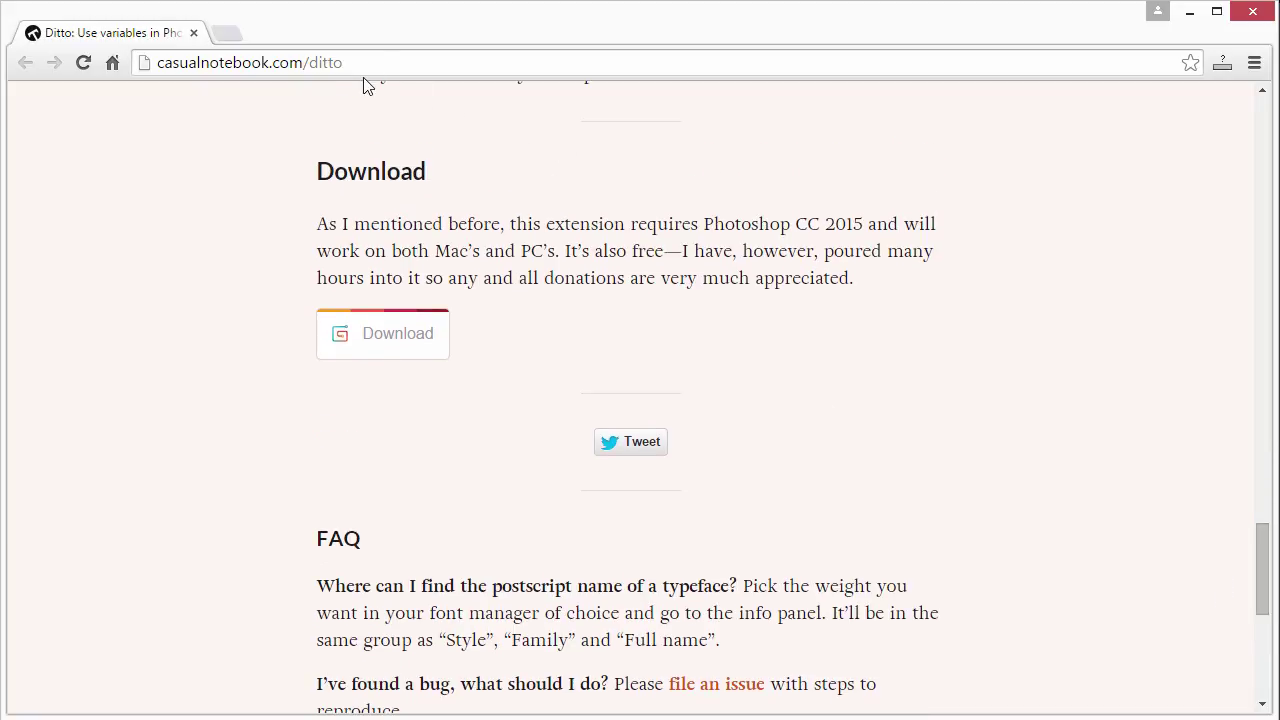
- Download the free Ditto extension zip from Gumroad and open it in WinRAR
click(376, 339)
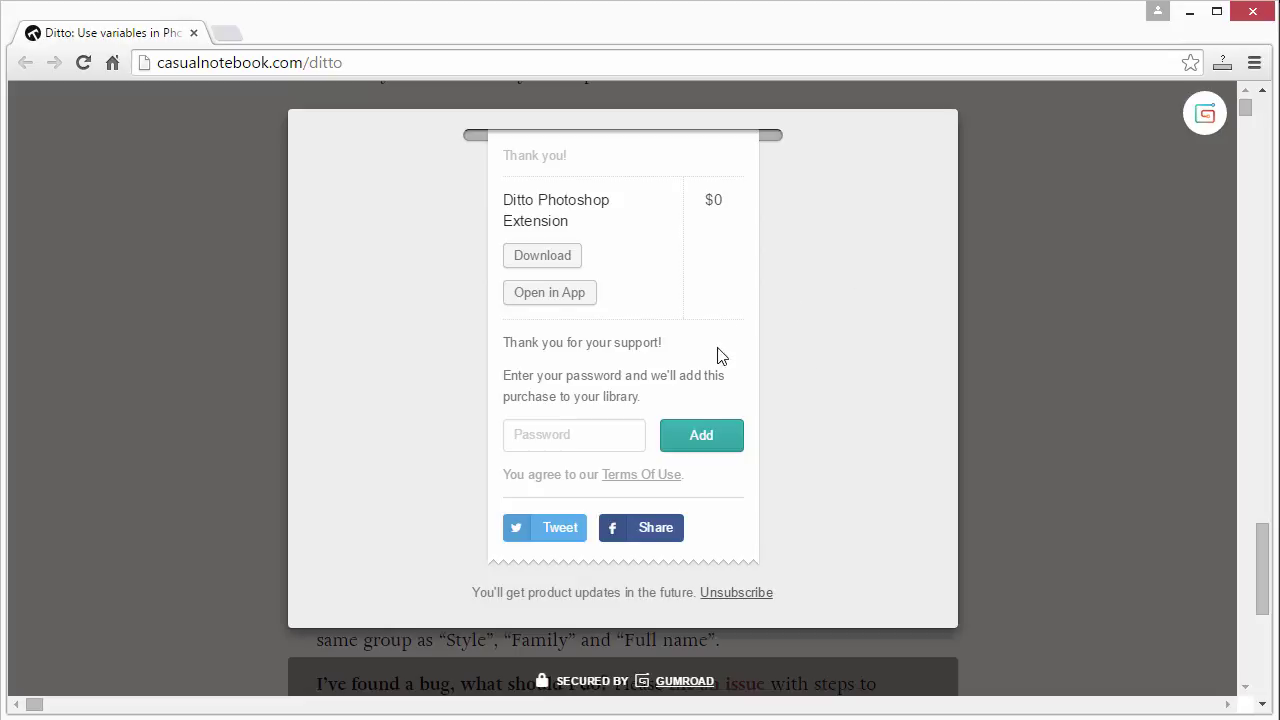
click(540, 260)
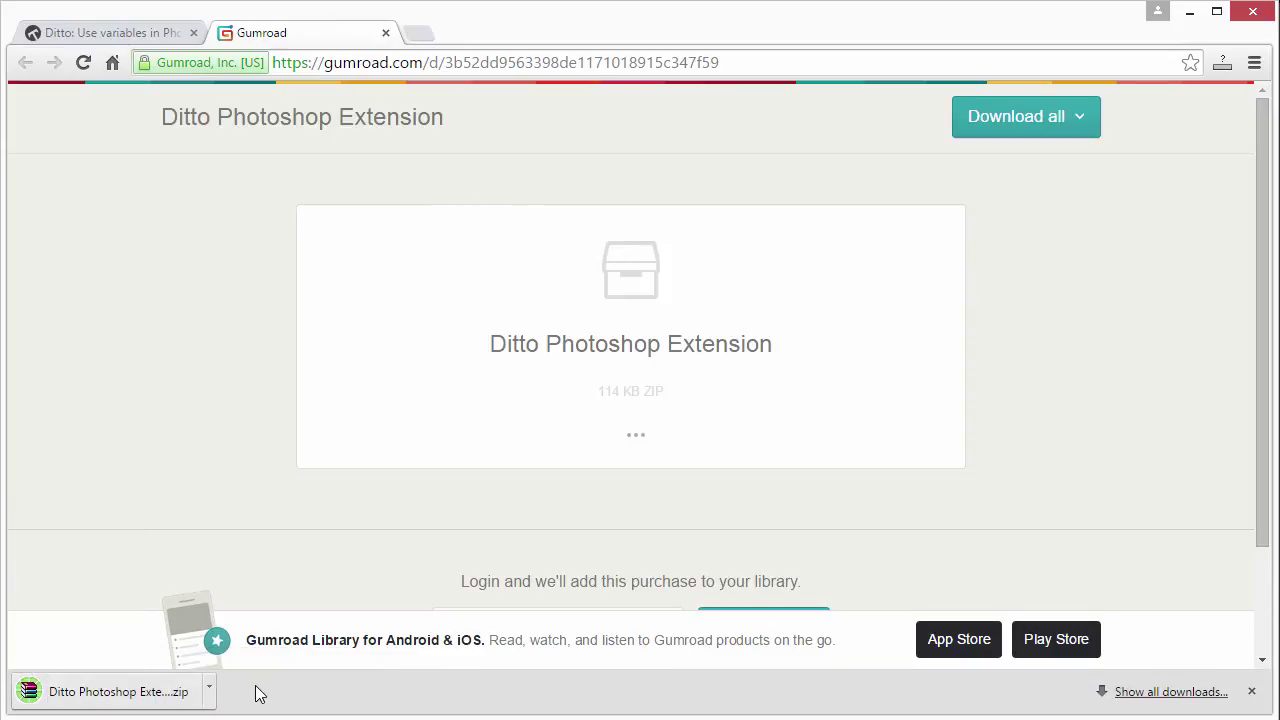
click(30, 698)
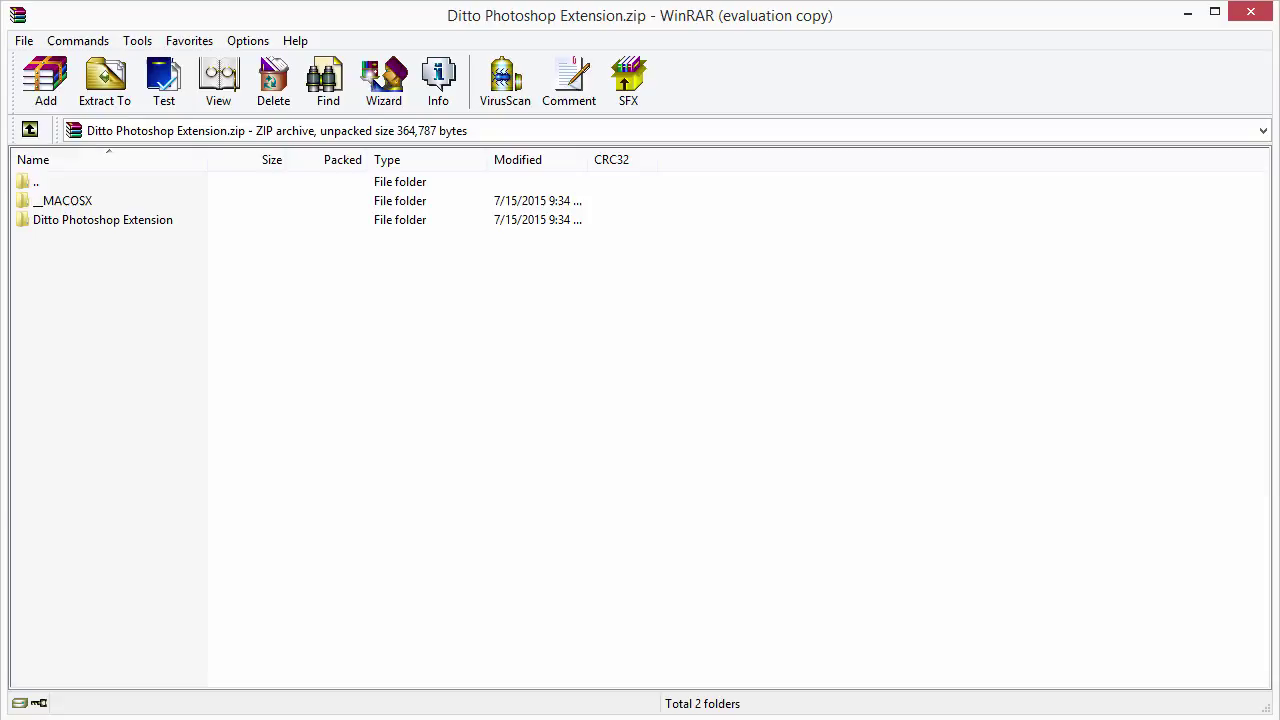
- Open the archive's Ditto Photoshop Extension folder to reveal installer.jsx and README.md
click(106, 222)
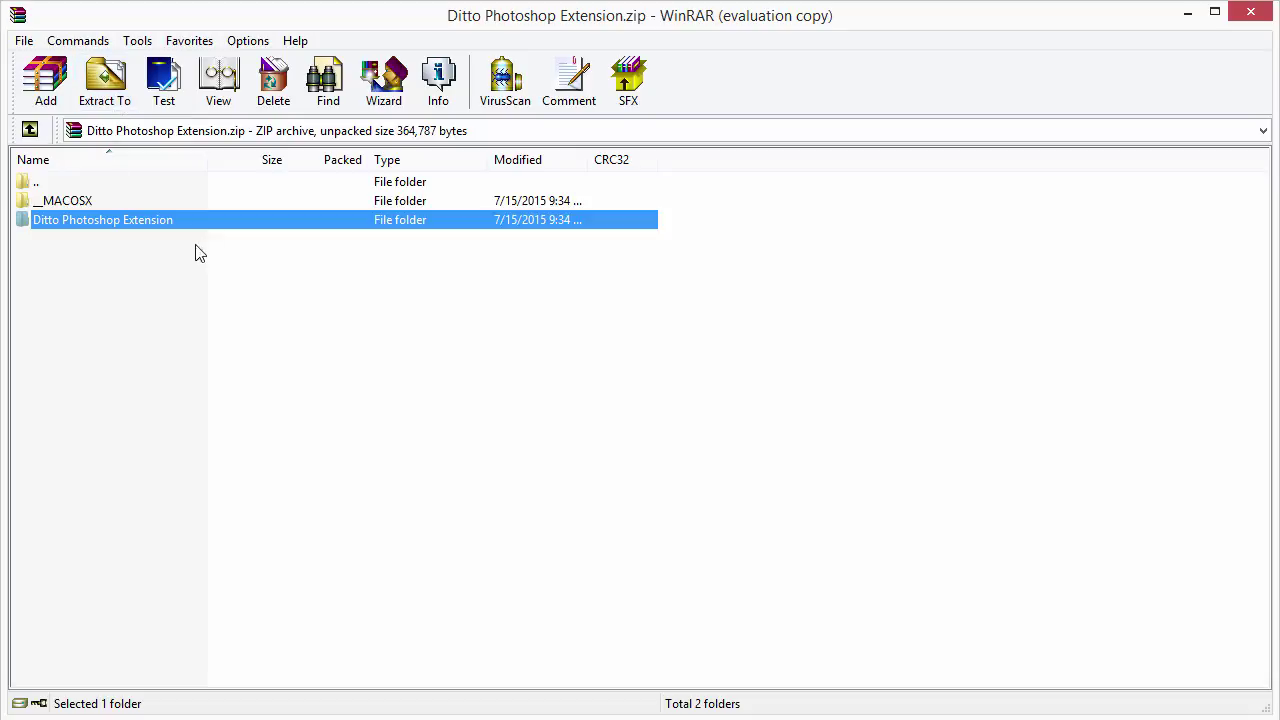
click(955, 315)
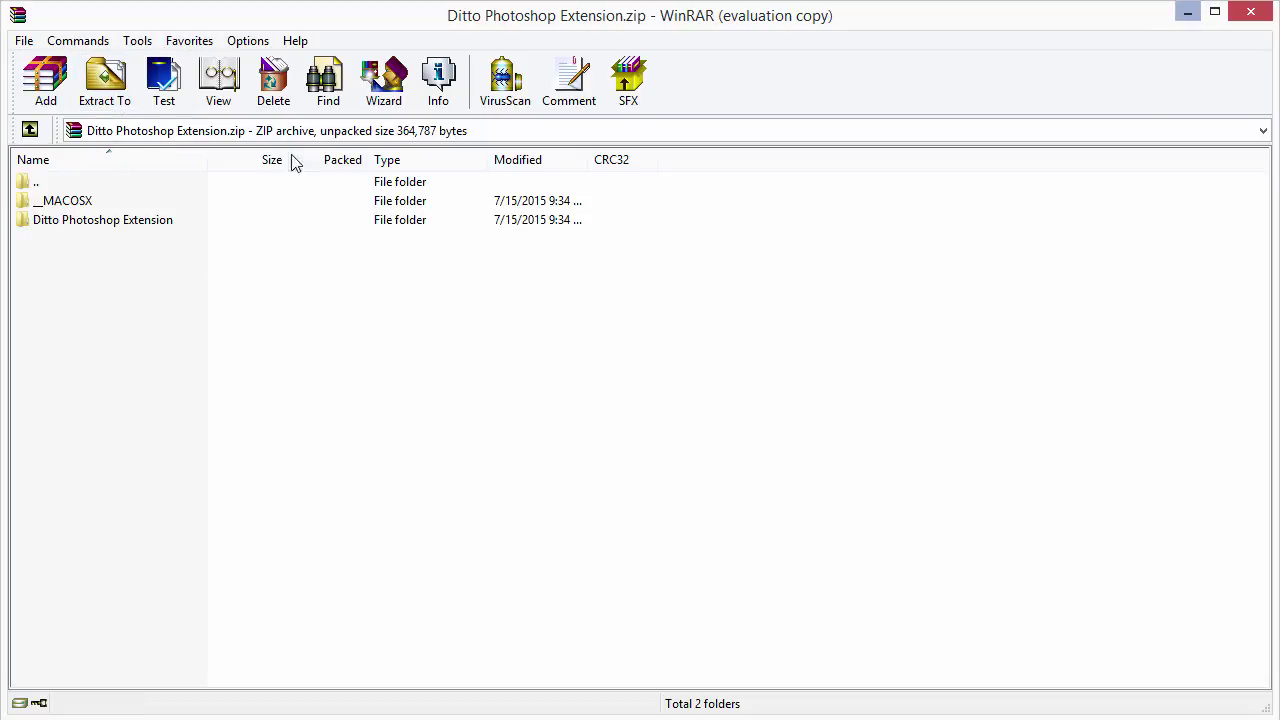
double_click(168, 219)
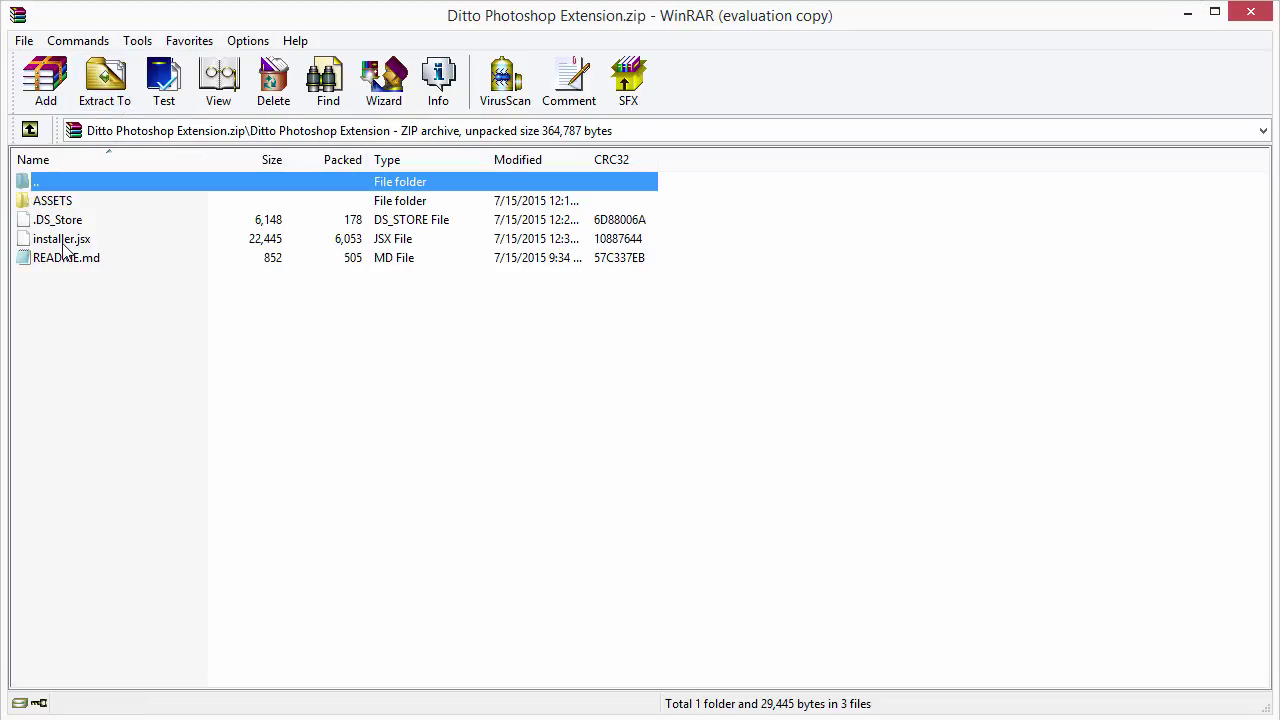
click(83, 242)
click(1017, 215)
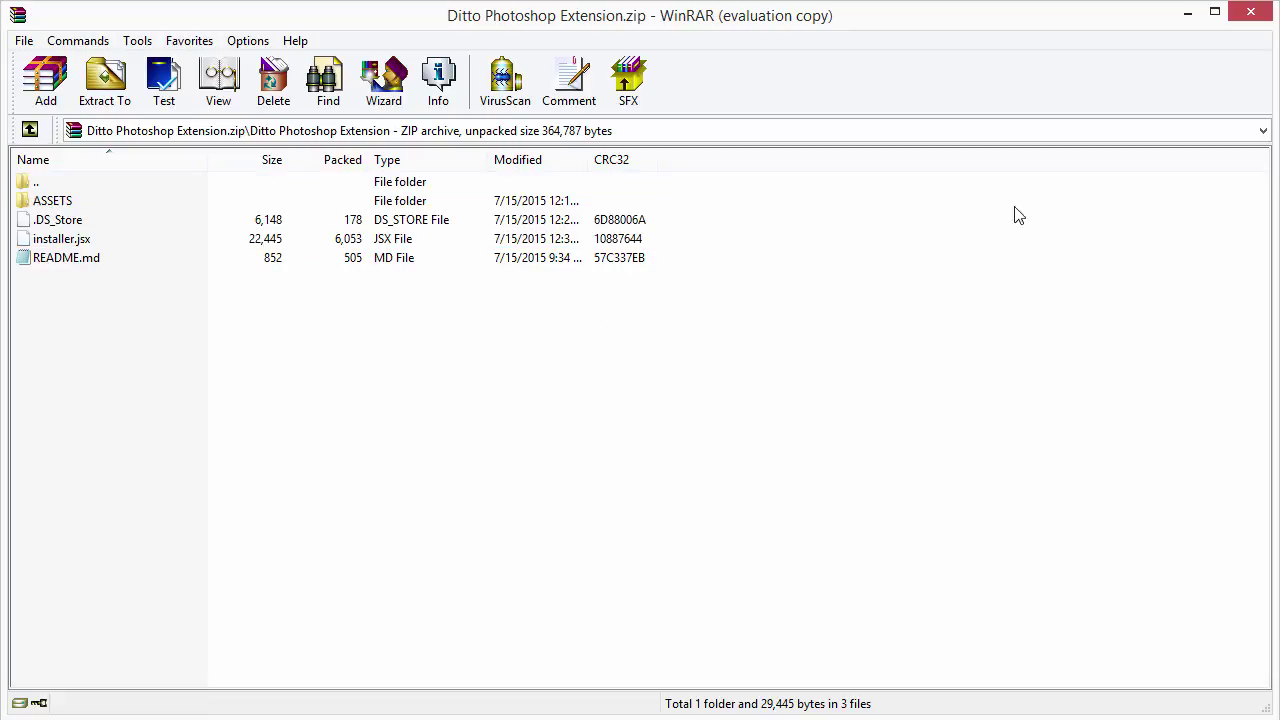
- Run installer.jsx from the Desktop's Ditto Photoshop Extension folder via File > Scripts > Browse
click(1186, 14)
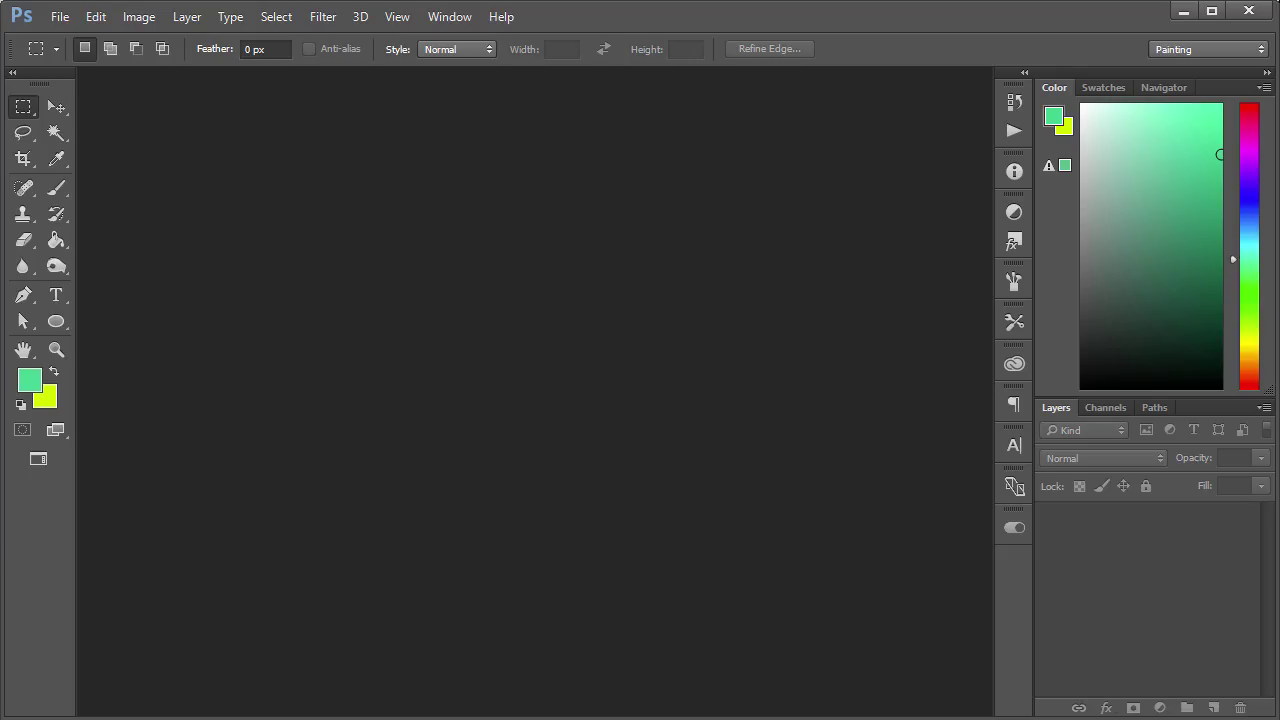
click(59, 17)
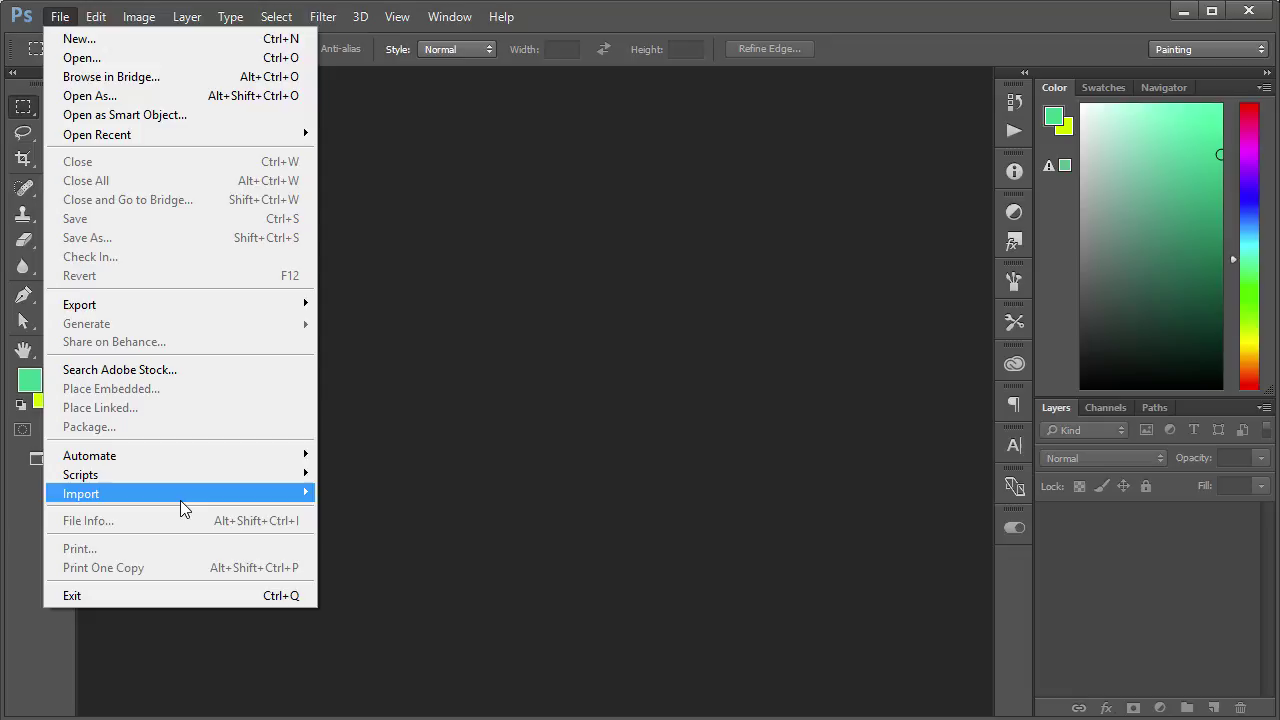
mouse_move(172, 486)
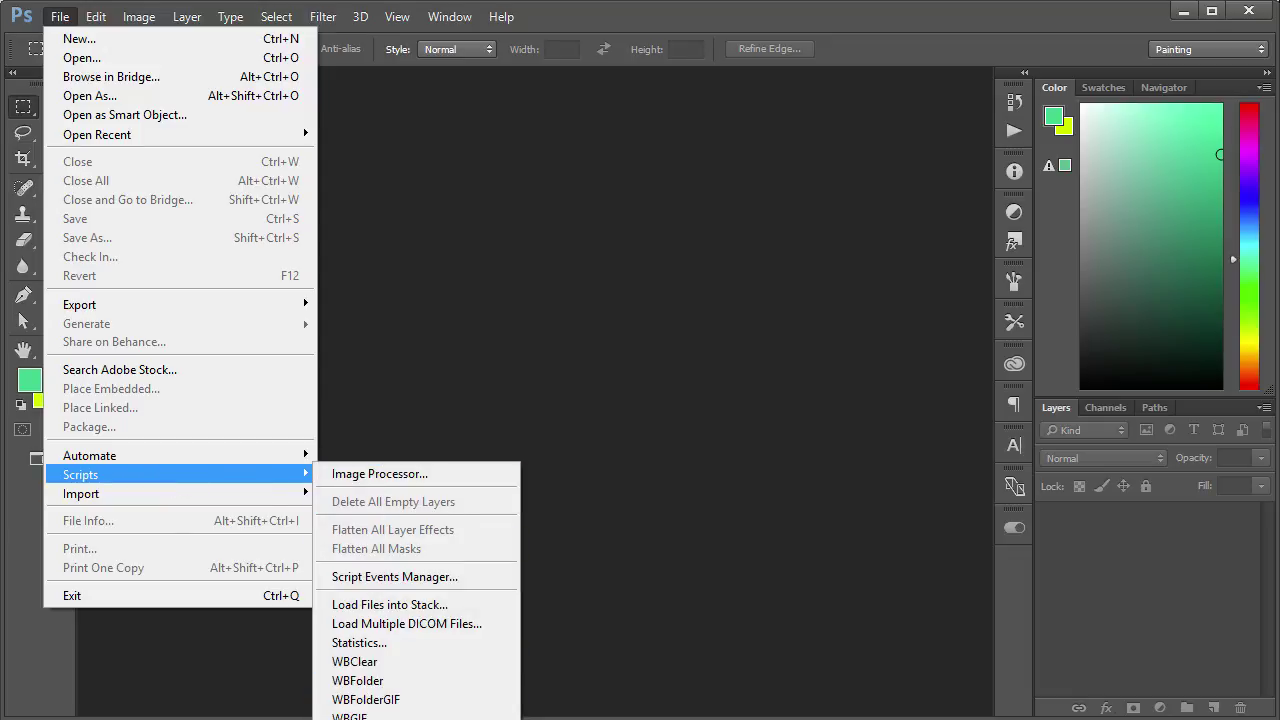
click(440, 694)
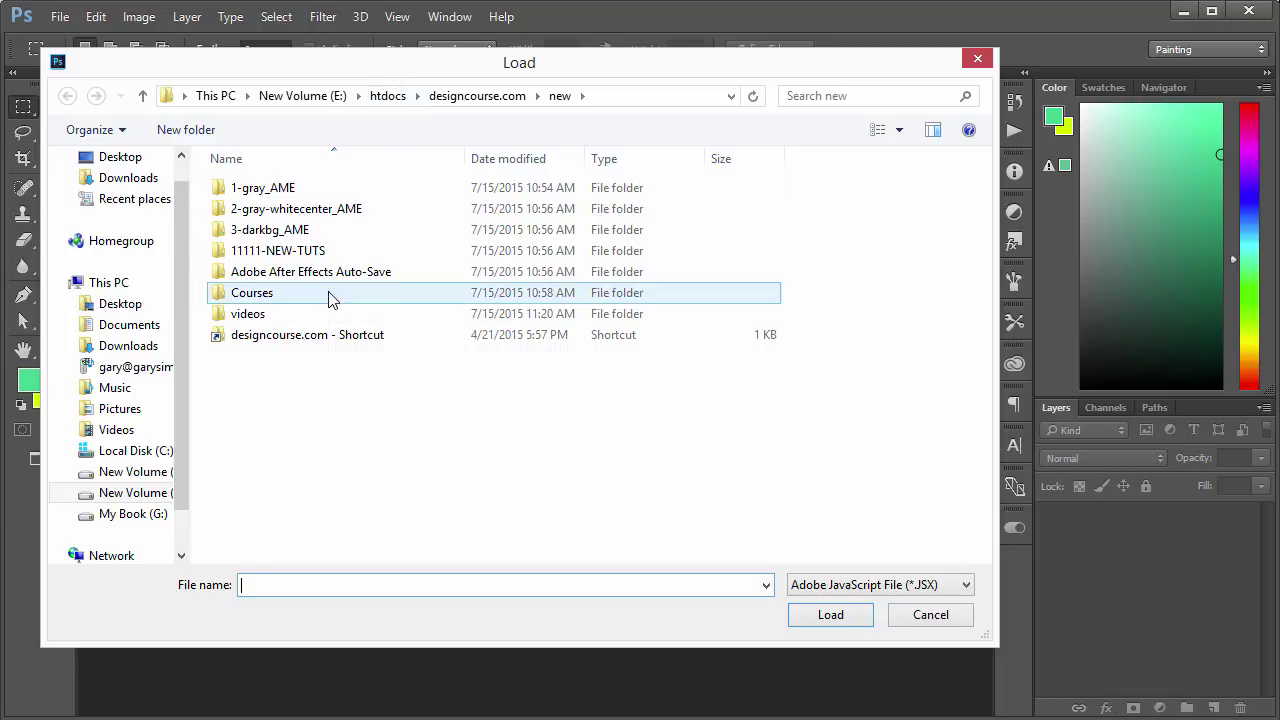
click(135, 199)
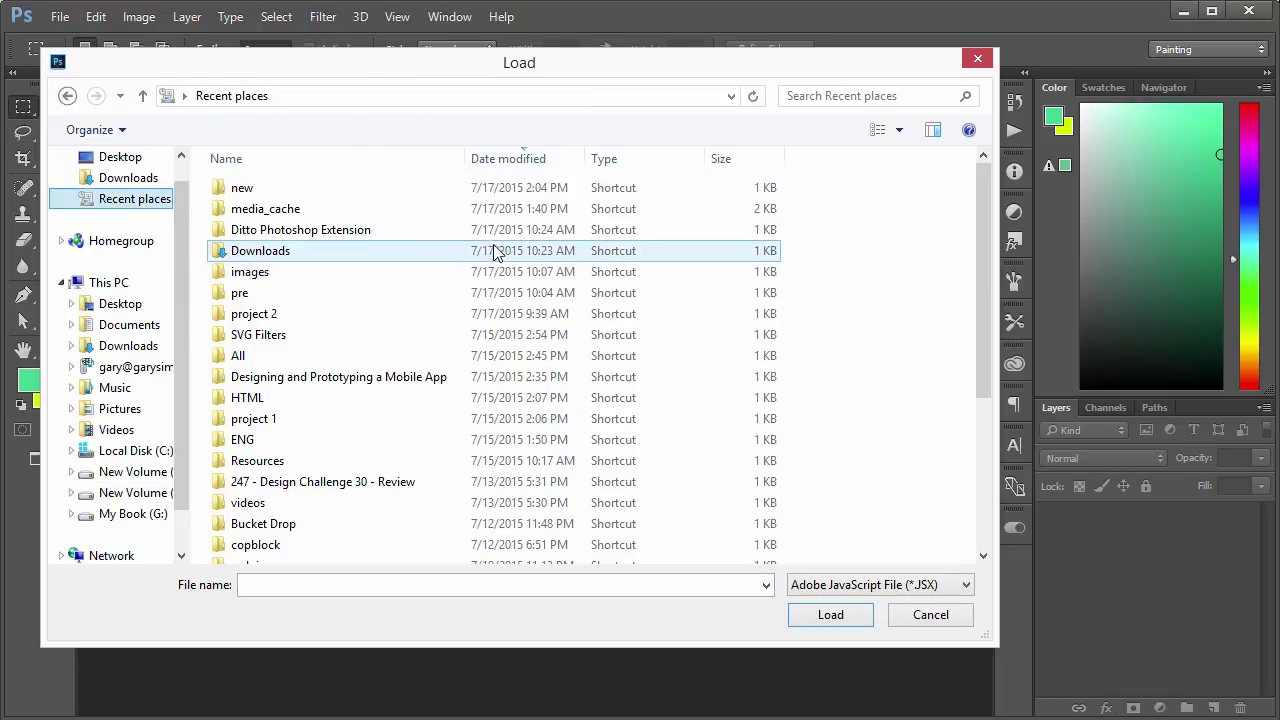
click(122, 164)
double_click(525, 302)
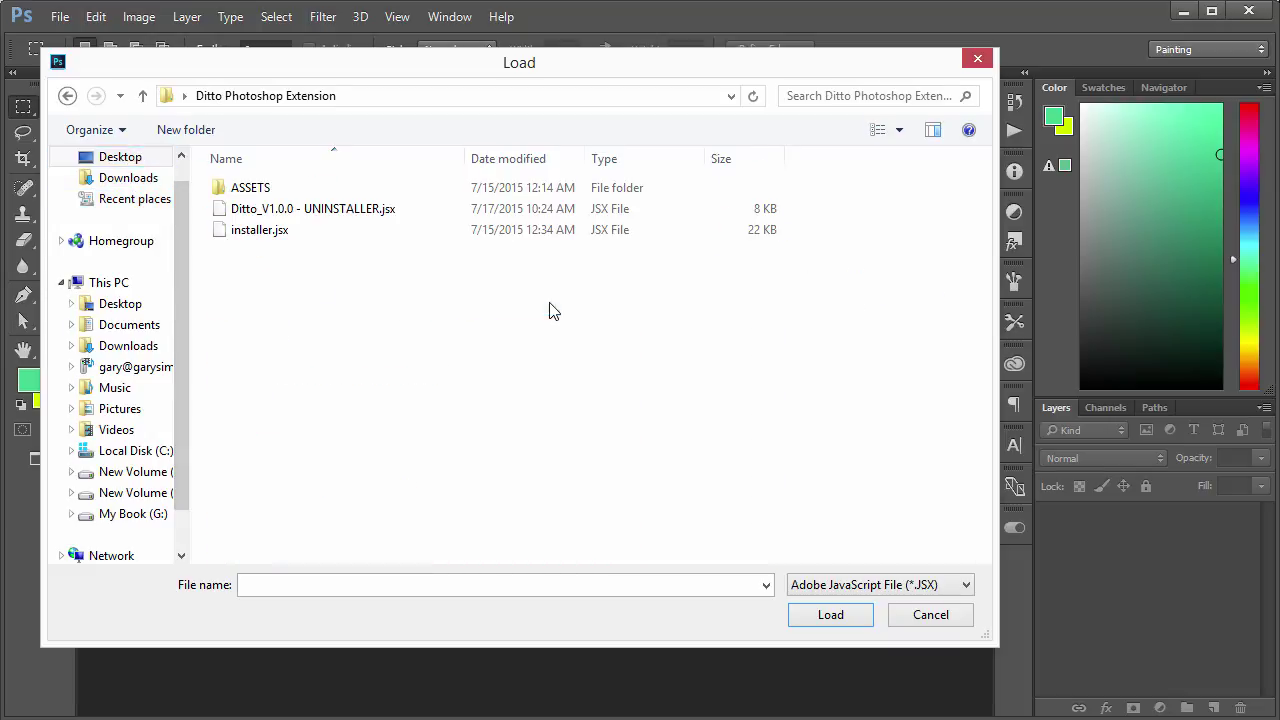
click(368, 231)
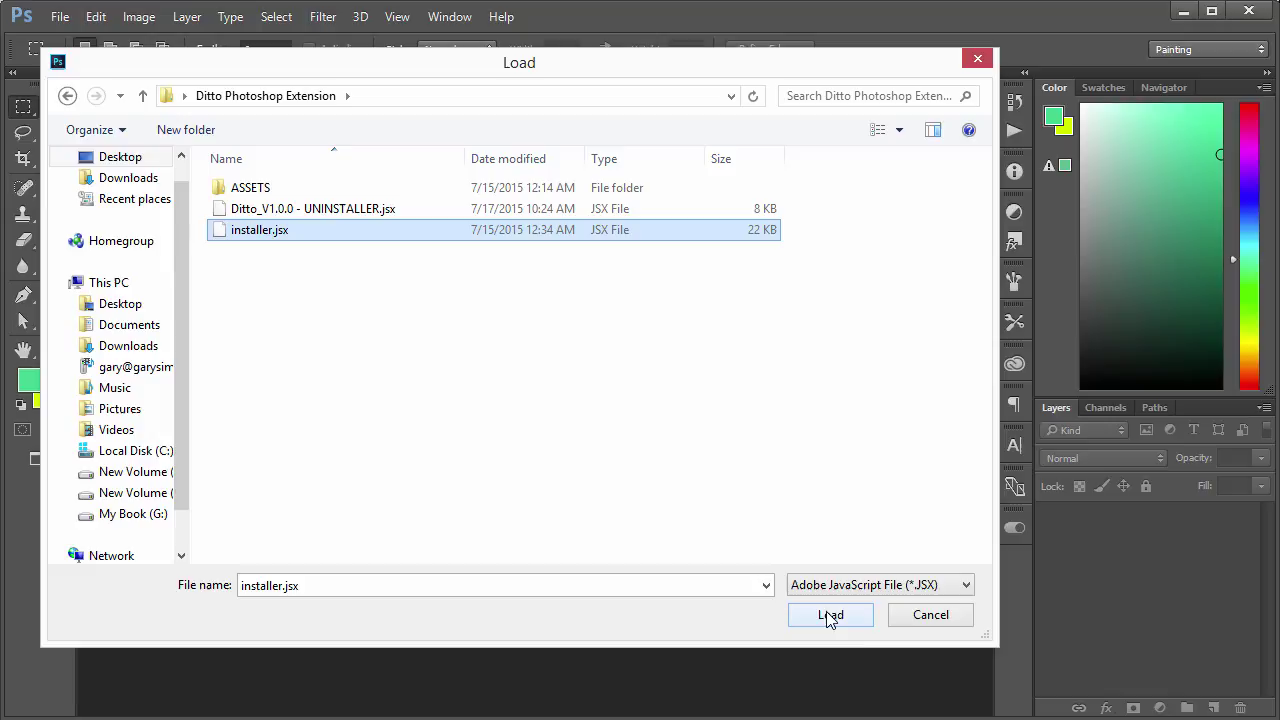
click(856, 616)
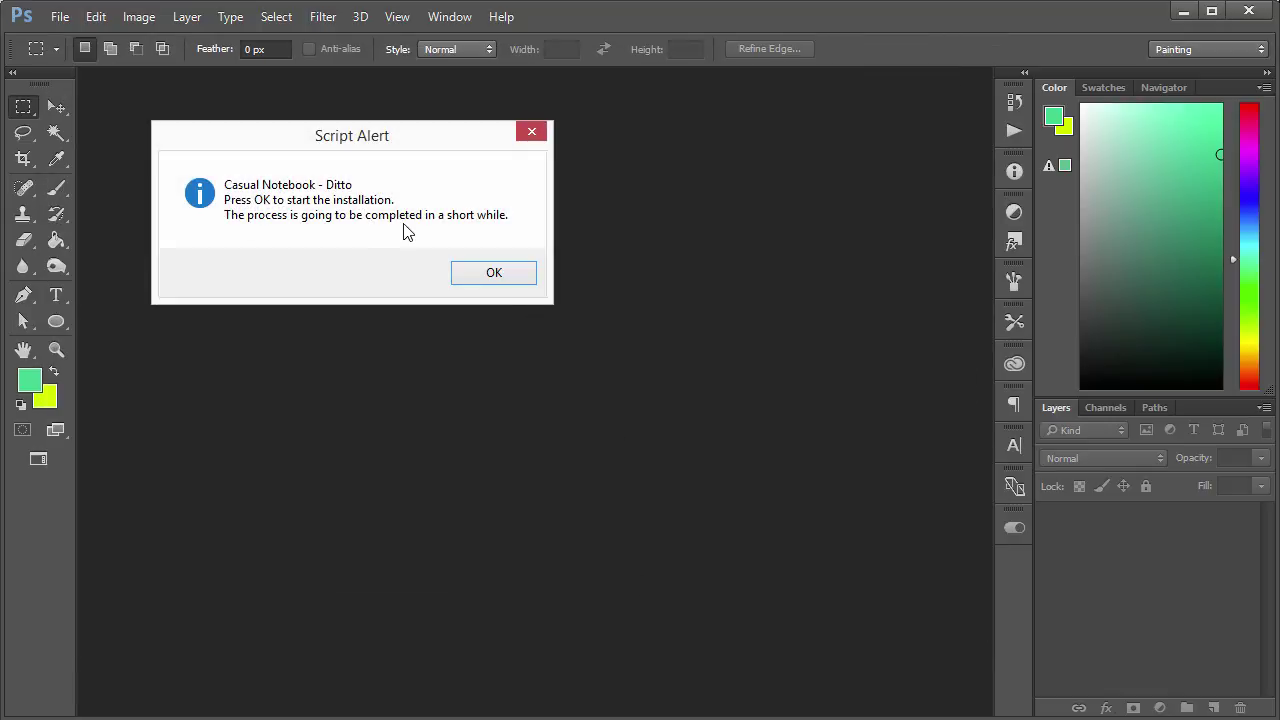
- Confirm the Ditto installation and restart alerts, then minimize Photoshop
click(493, 272)
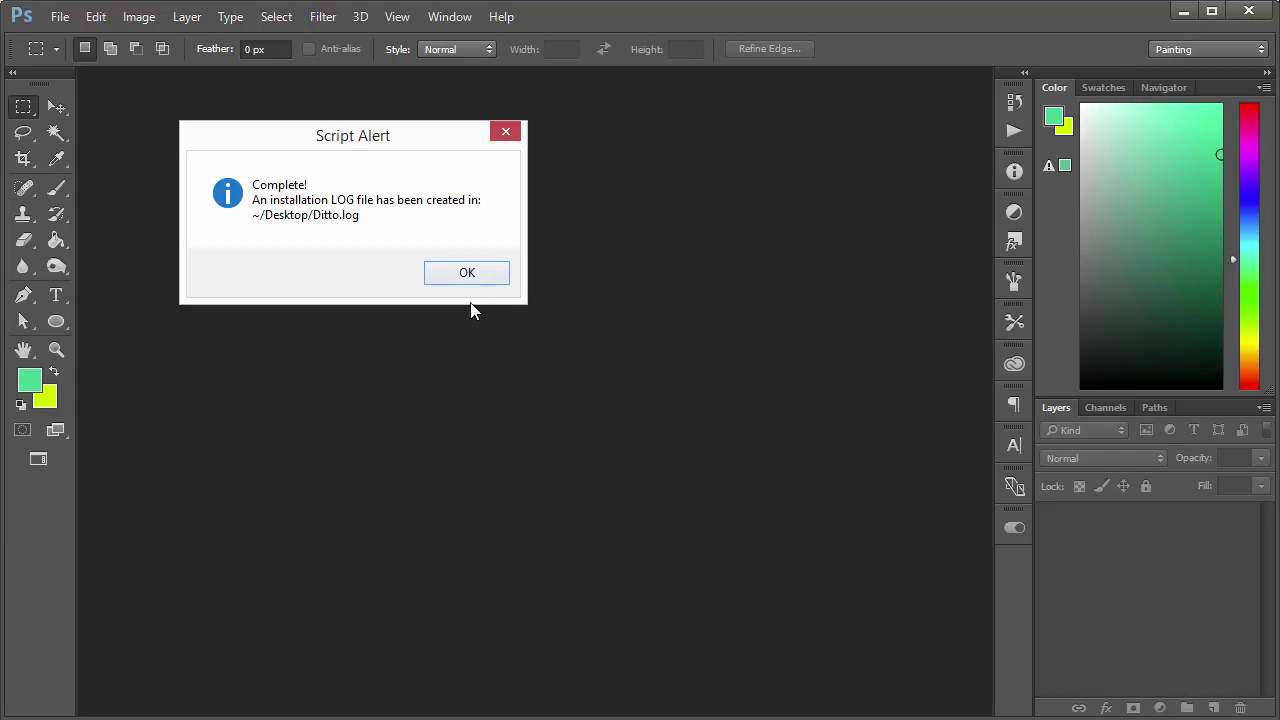
click(459, 273)
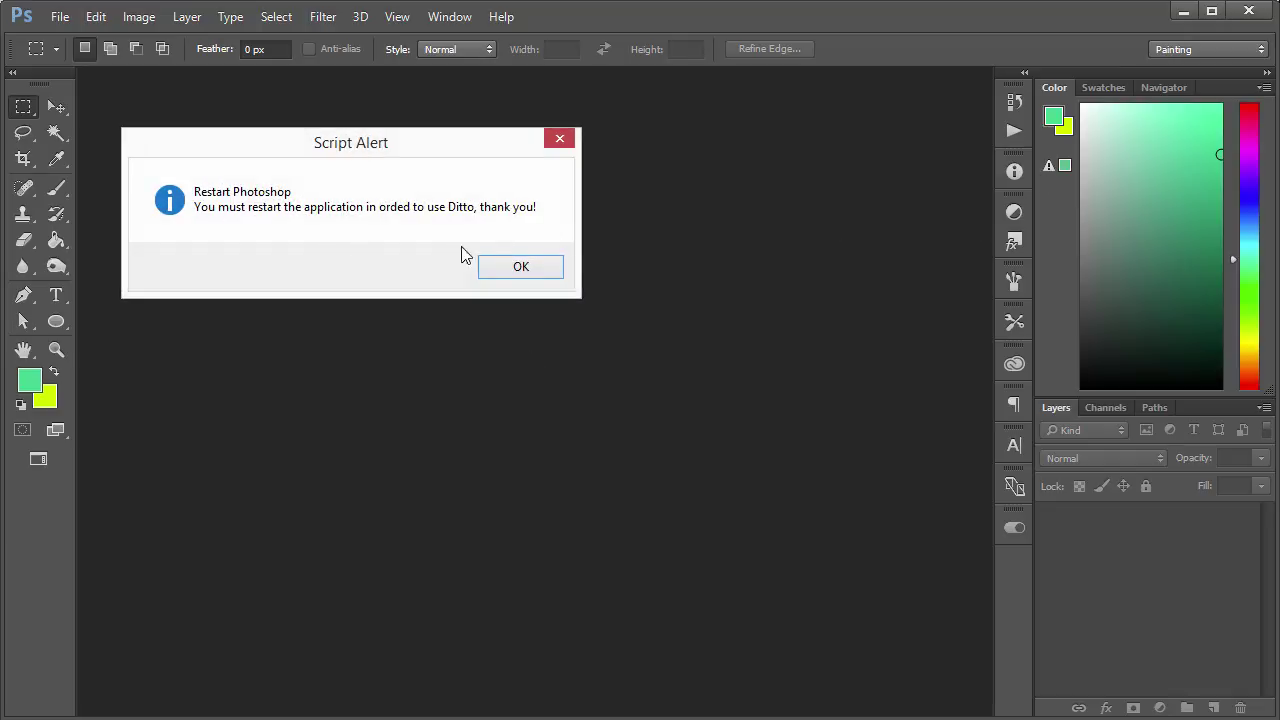
click(494, 266)
click(1183, 11)
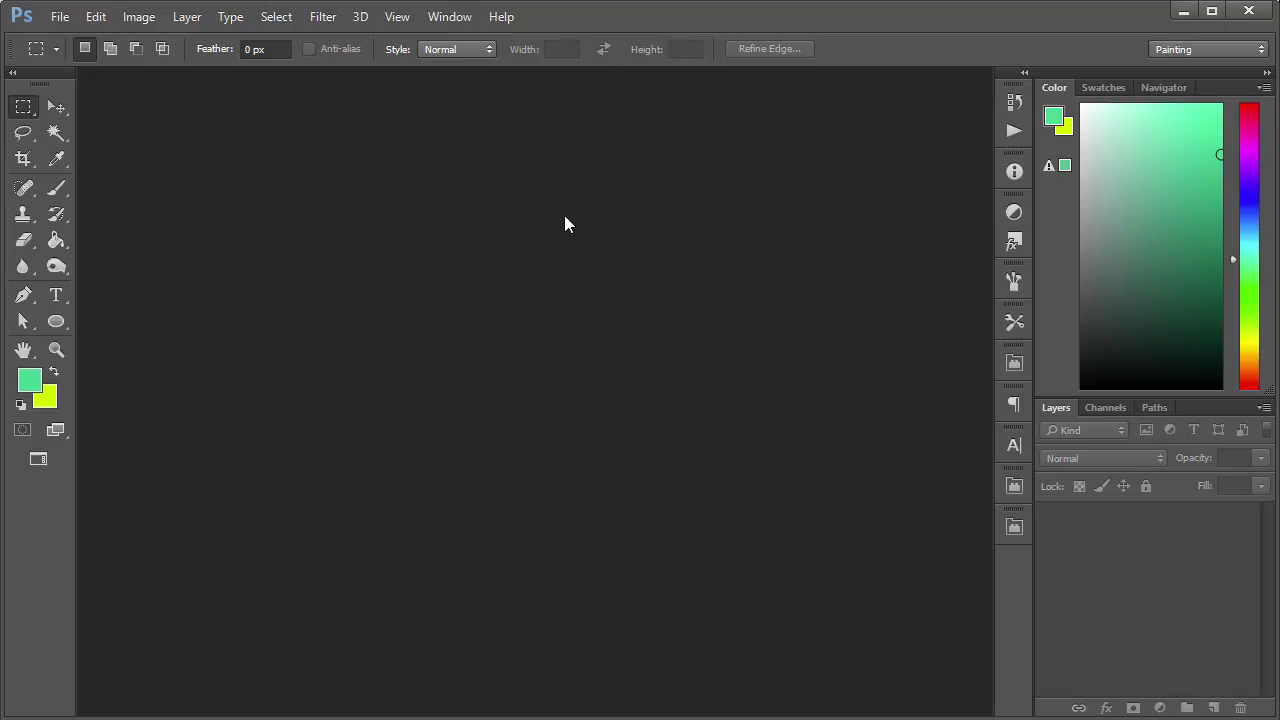
- Select the Move tool and open the Ditto panel from Window > Extensions
click(449, 18)
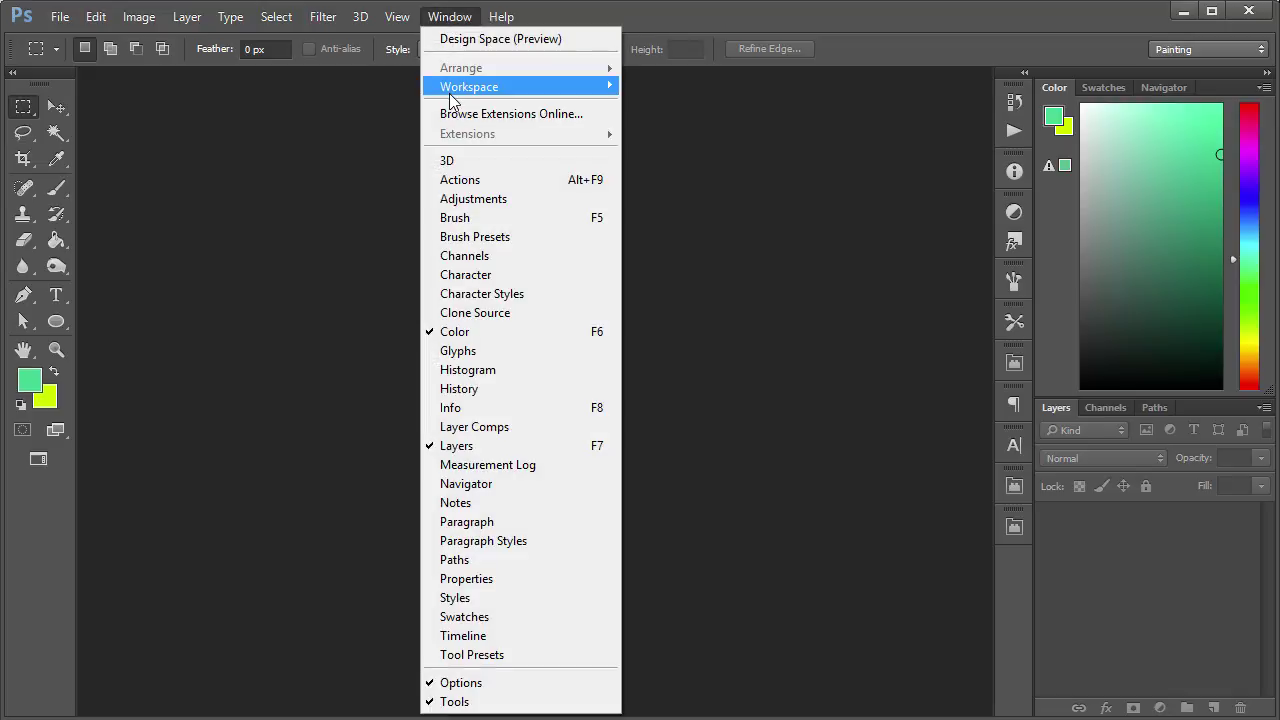
click(324, 132)
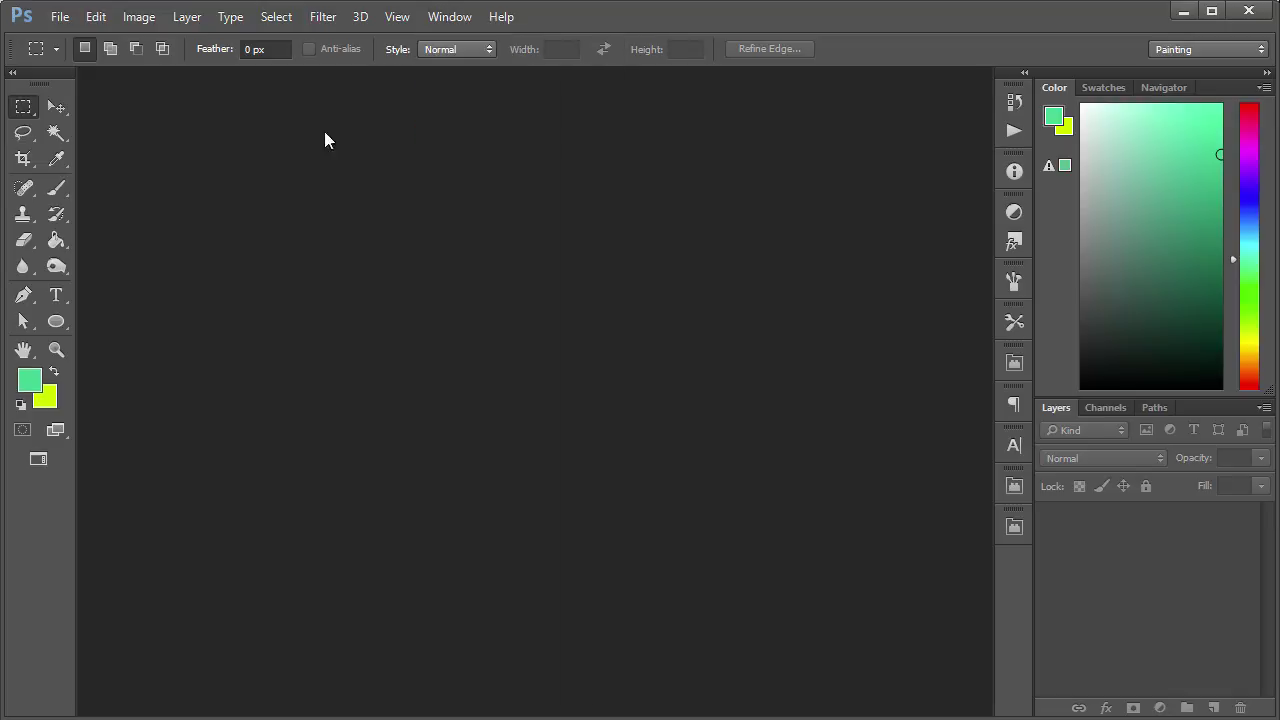
click(55, 107)
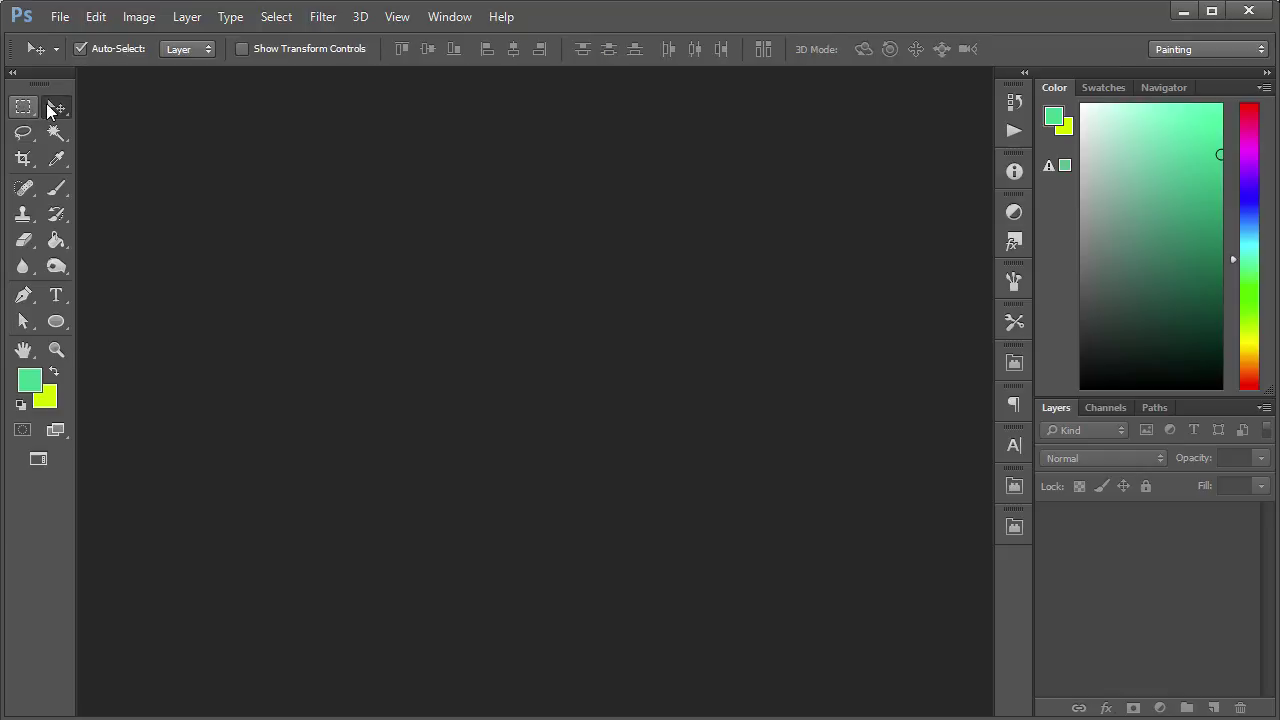
click(449, 17)
mouse_move(486, 134)
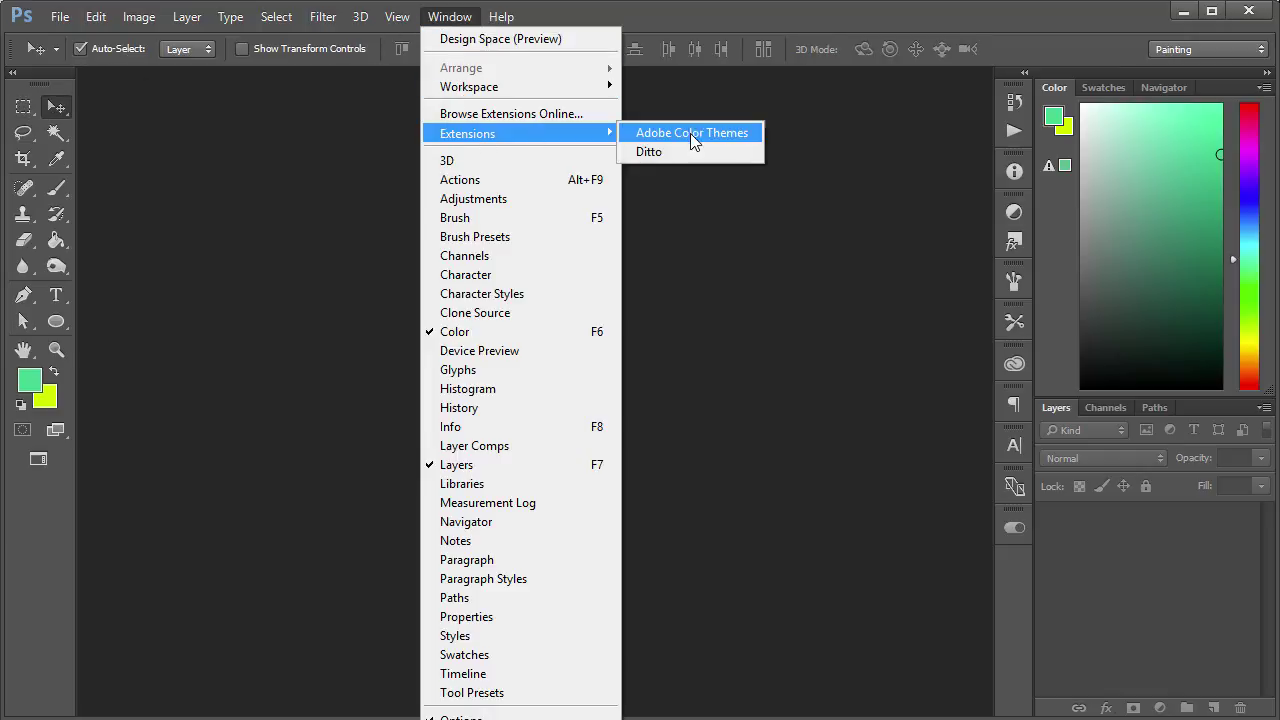
click(678, 154)
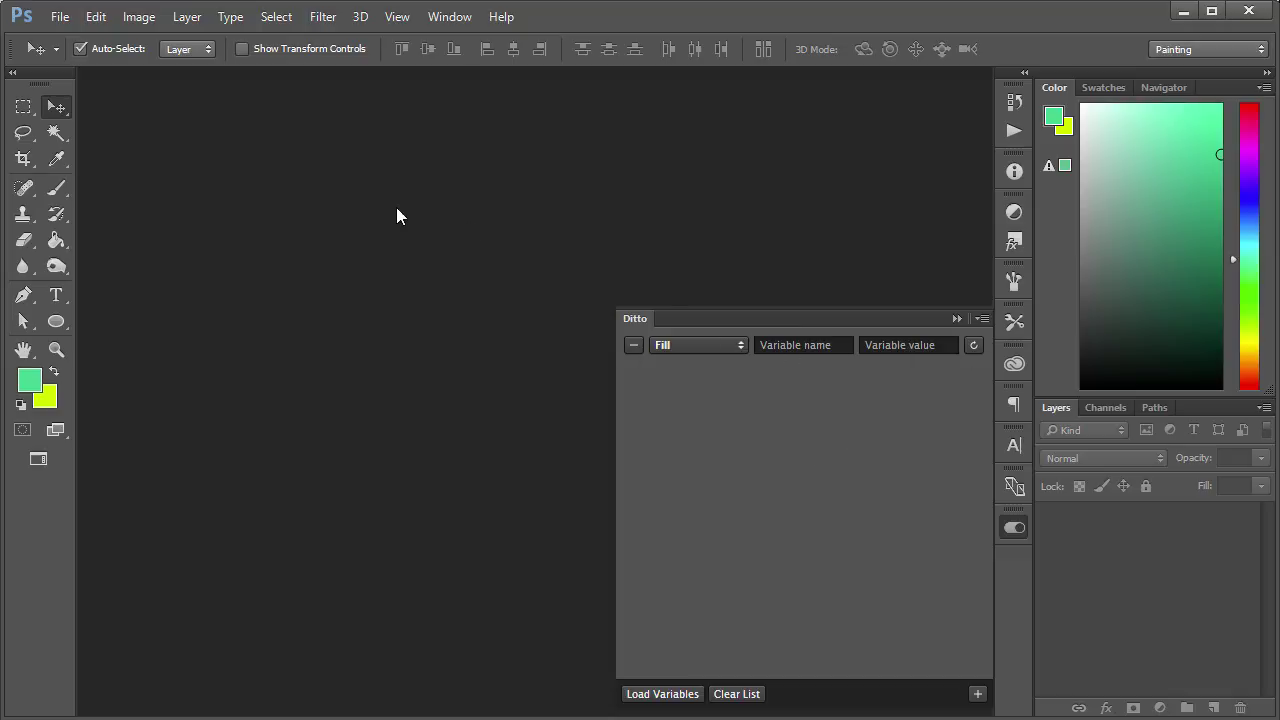
click(58, 17)
mouse_move(110, 134)
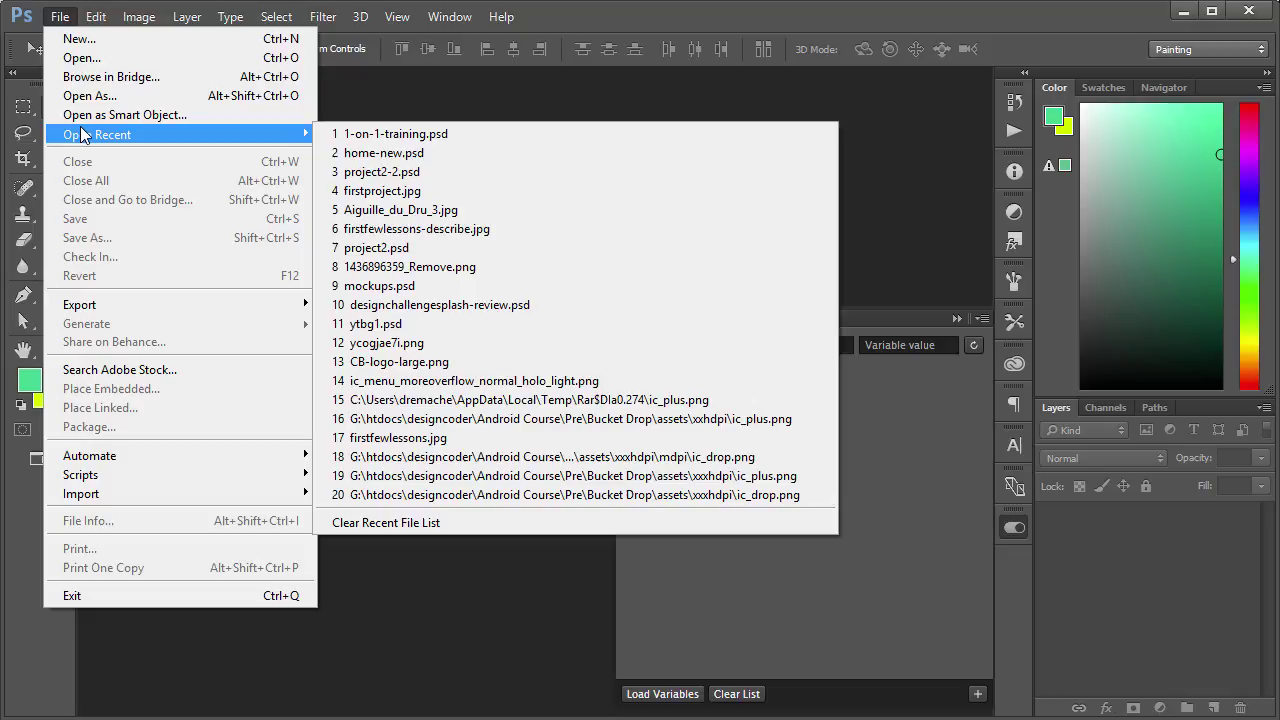
click(424, 133)
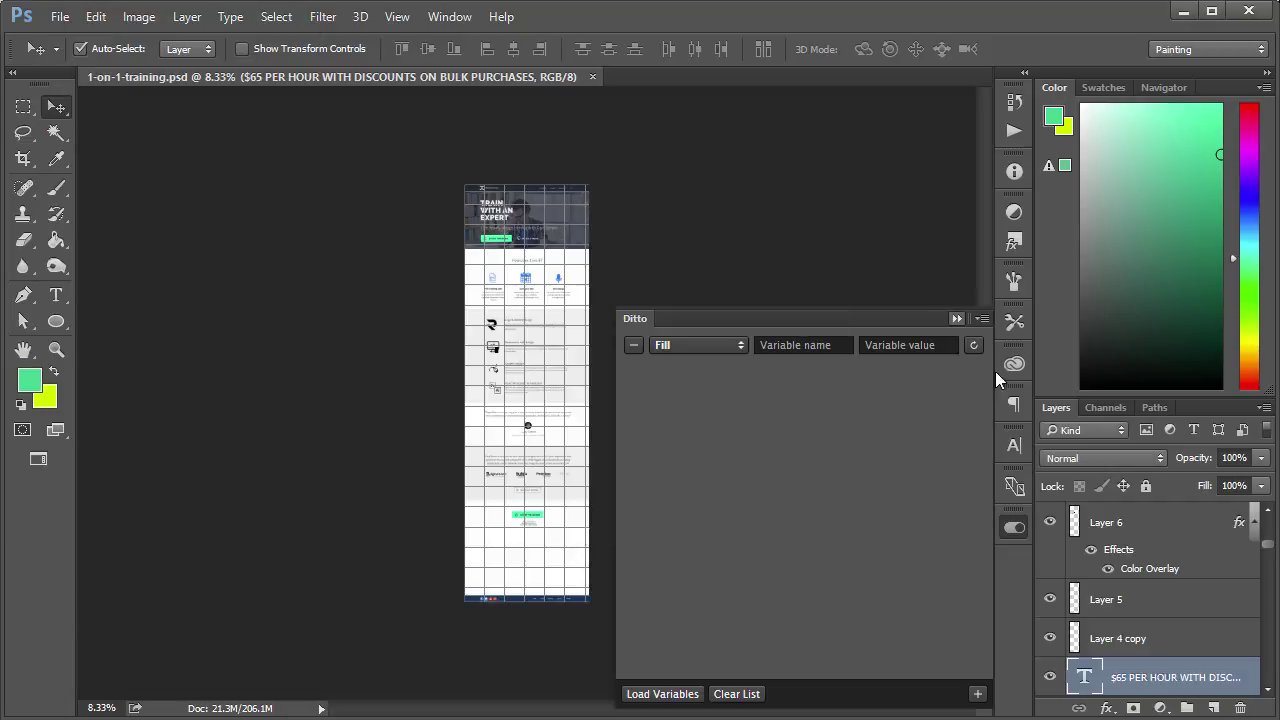
click(1017, 535)
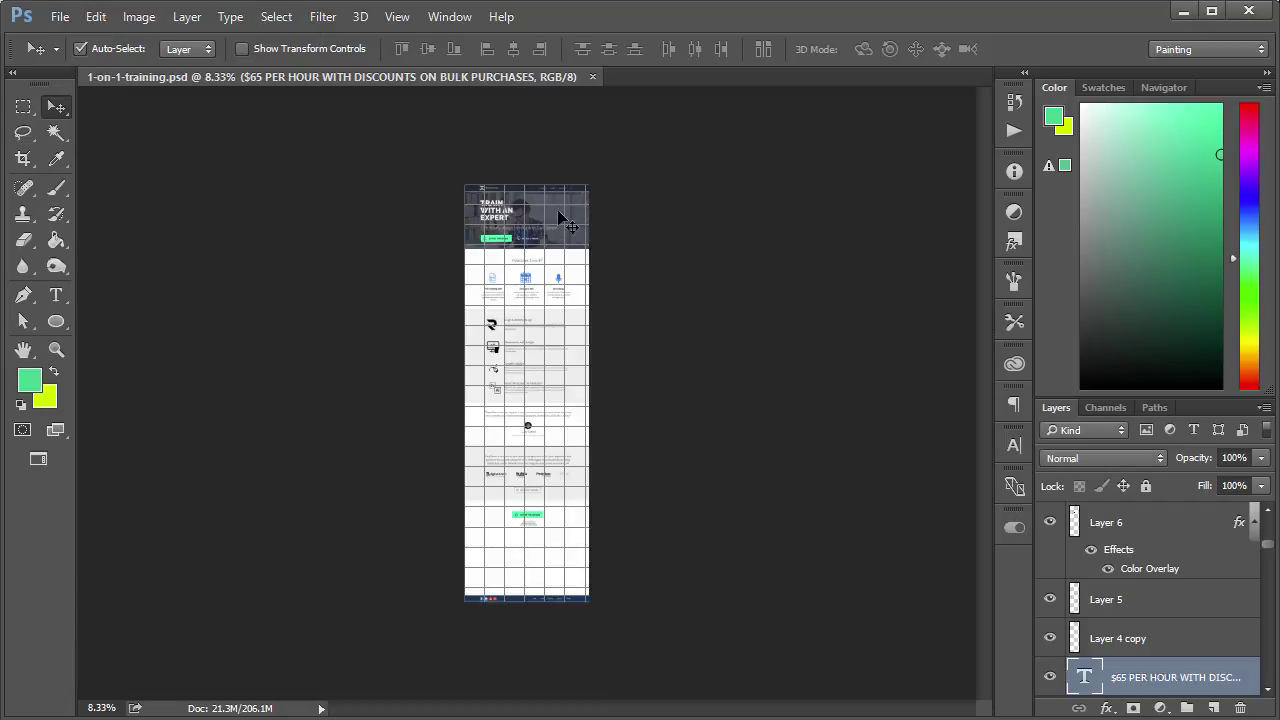
click(52, 353)
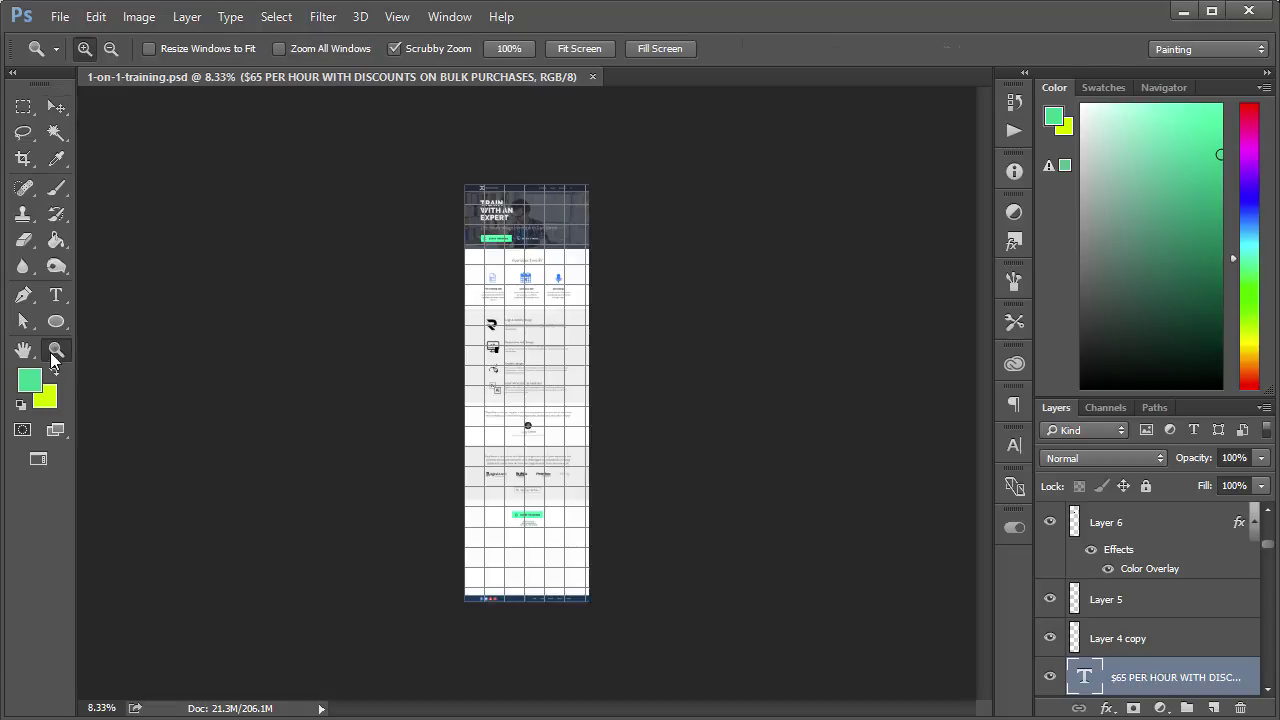
mouse_move(535, 224)
mouse_down()
mouse_move(523, 197)
mouse_move(532, 234)
mouse_up()
scroll(532, 234, down, 5)
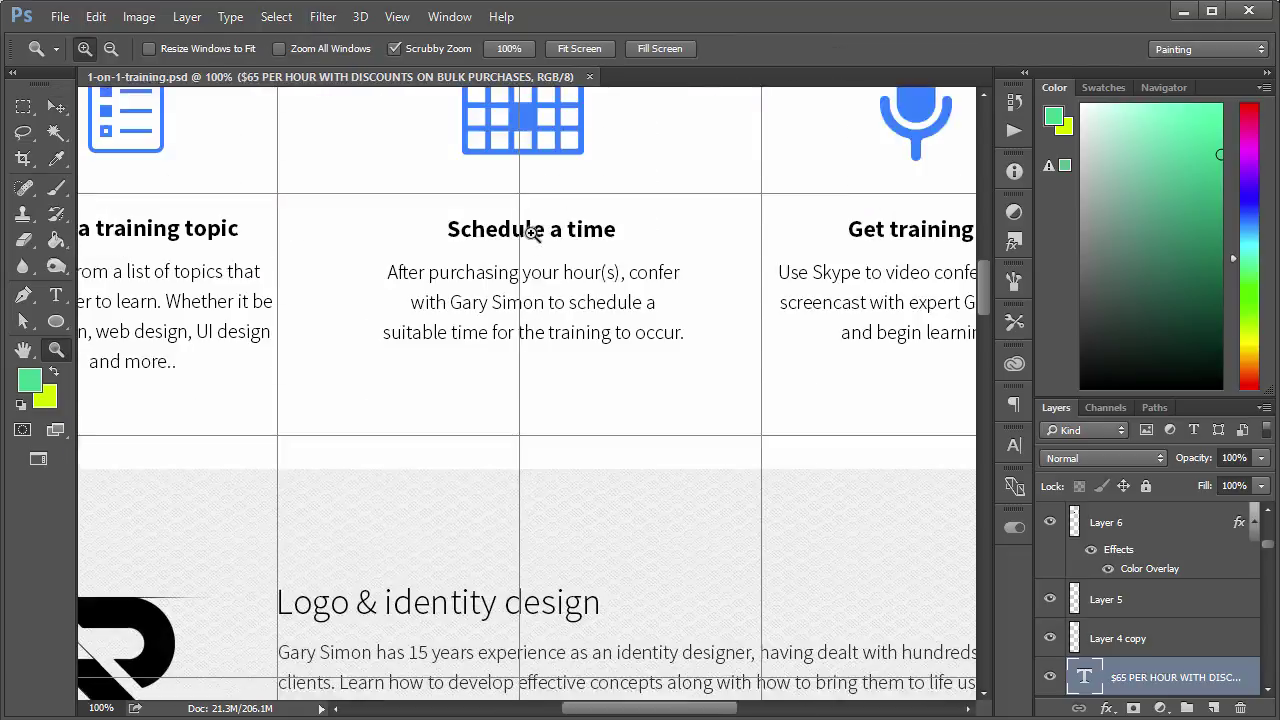
scroll(532, 234, up, 4)
scroll(532, 234, down, 1)
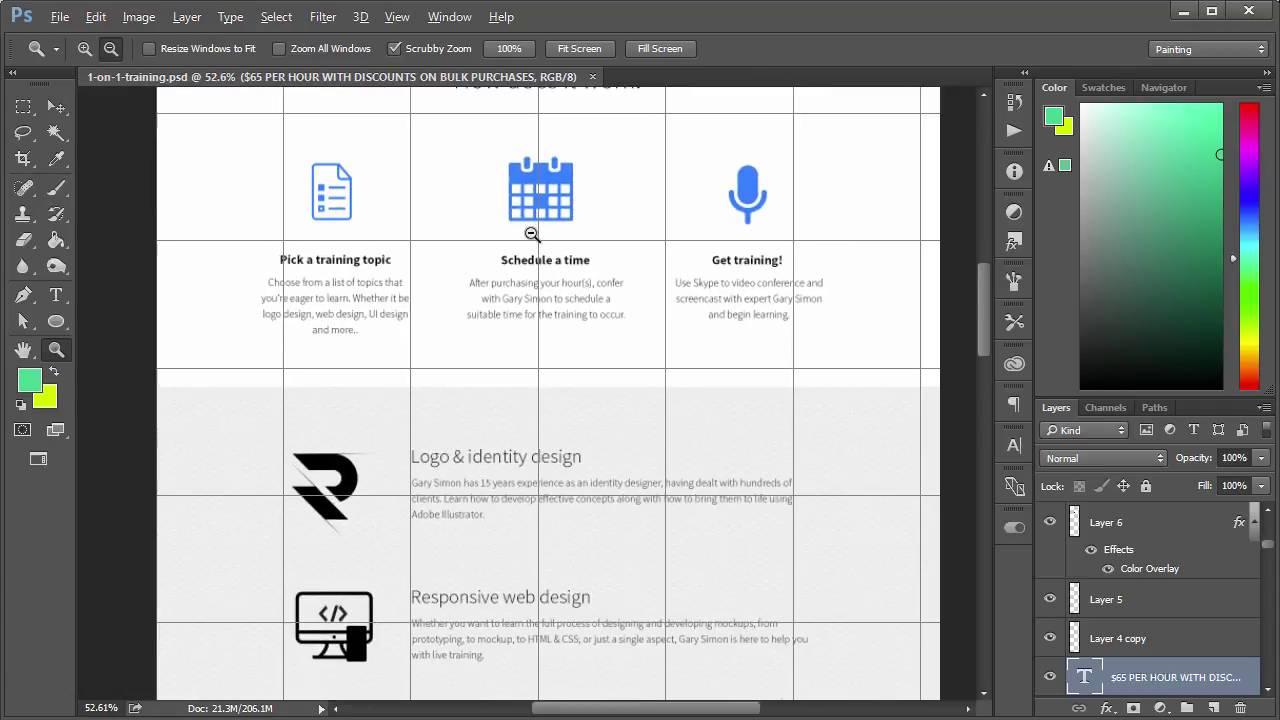
scroll(531, 234, up, 5)
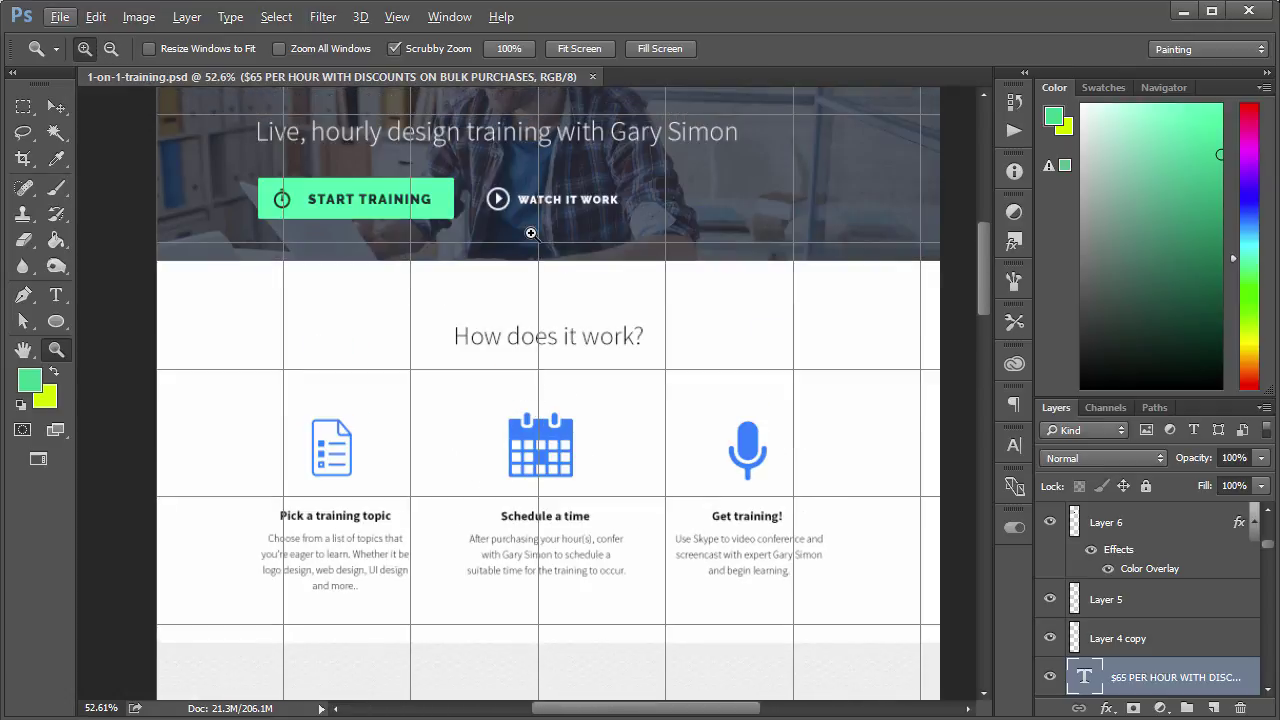
key(ctrl+apostrophe)
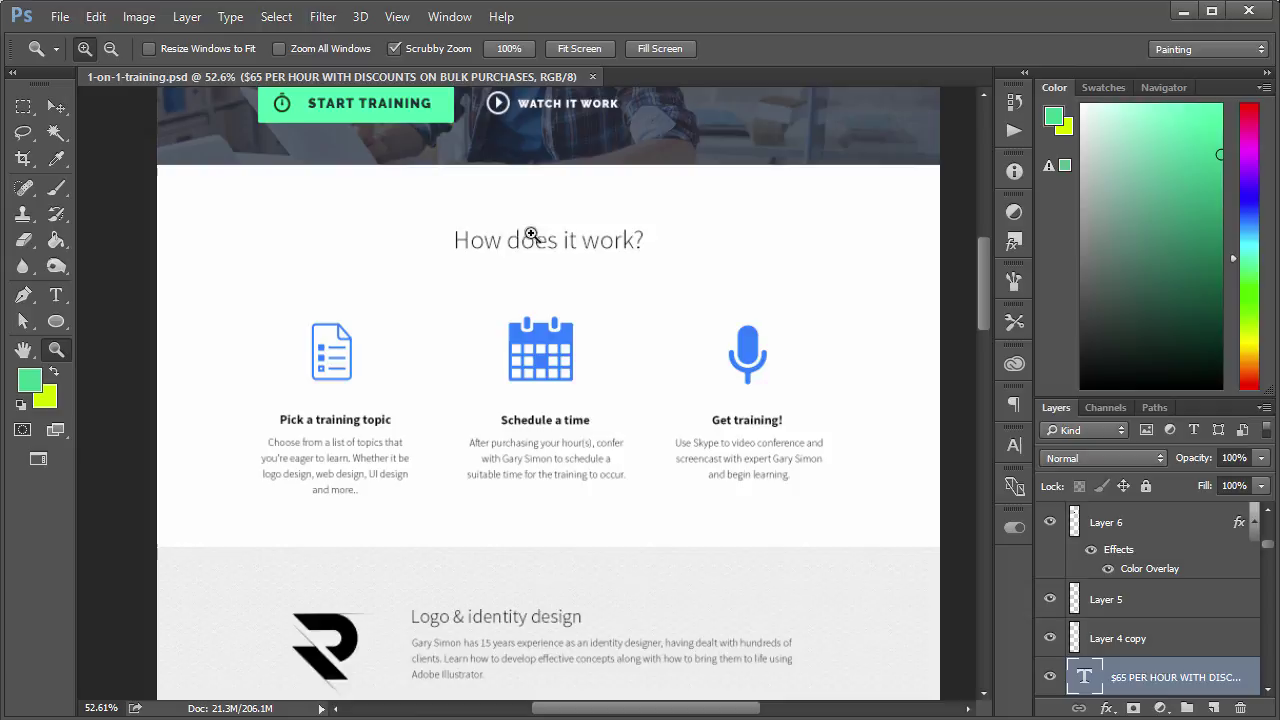
scroll(530, 236, up, 9)
scroll(570, 258, up, 2)
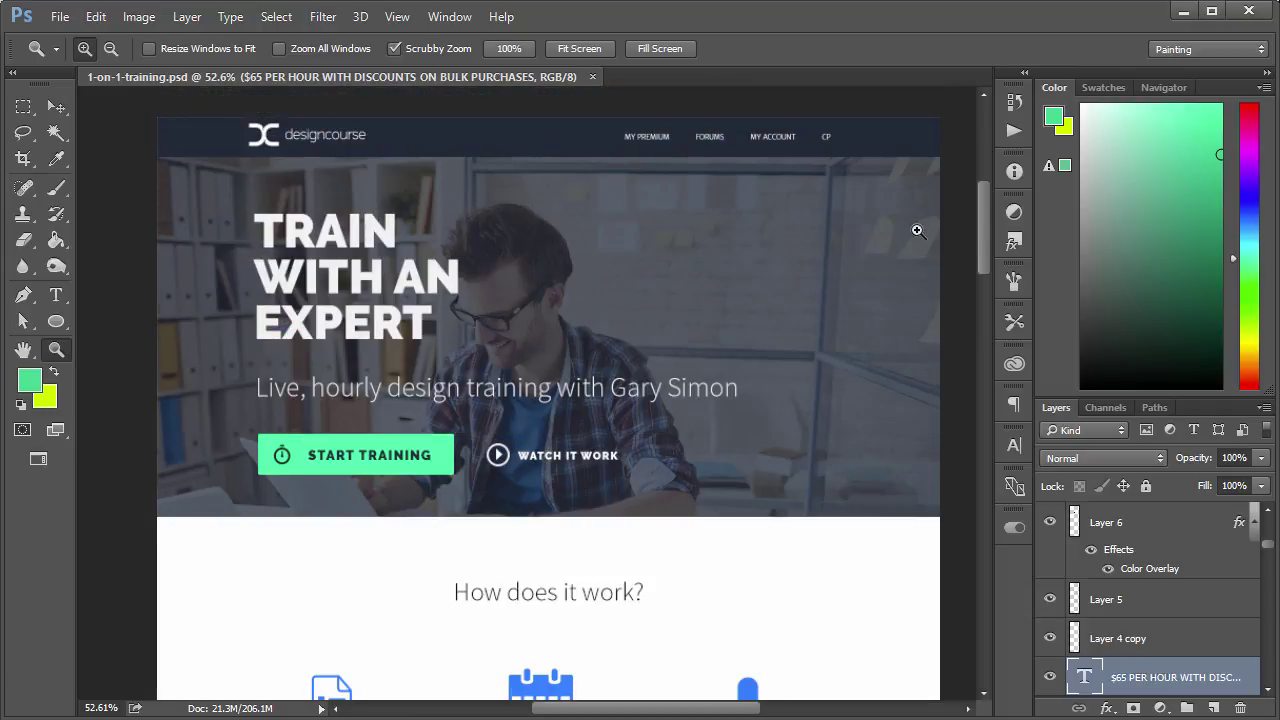
drag(1266, 548, 1276, 686)
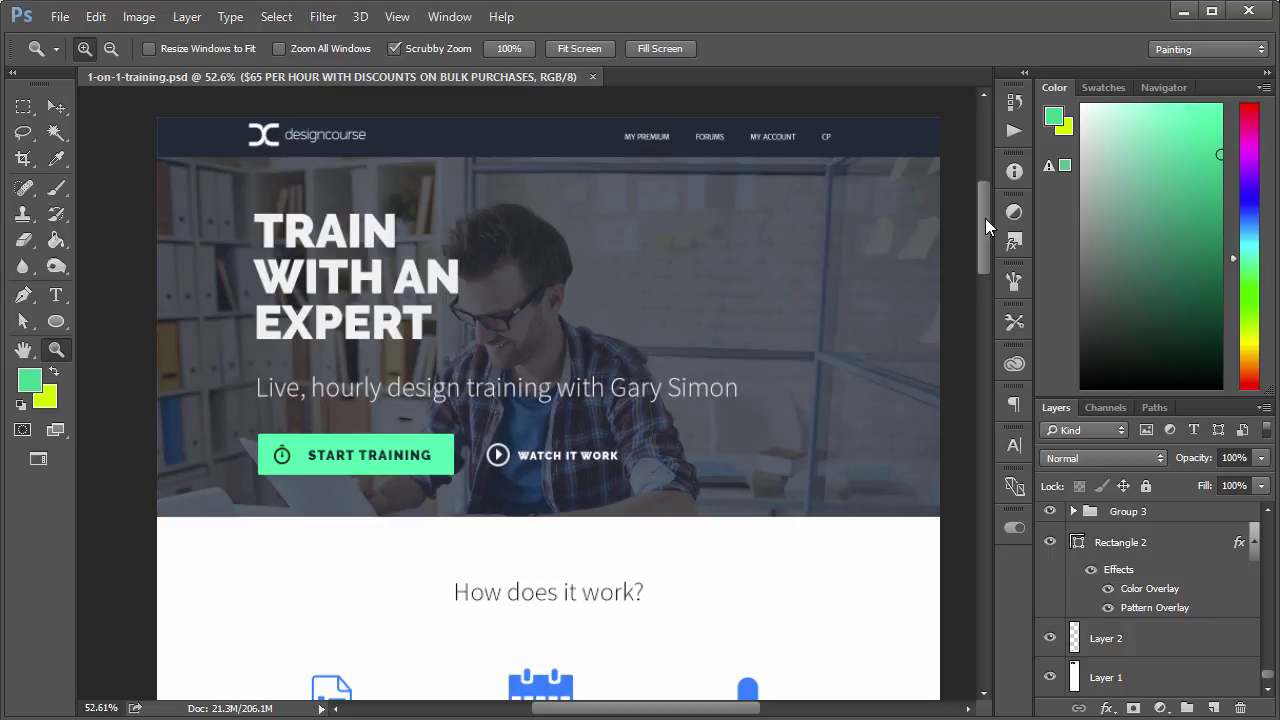
drag(985, 218, 1012, 360)
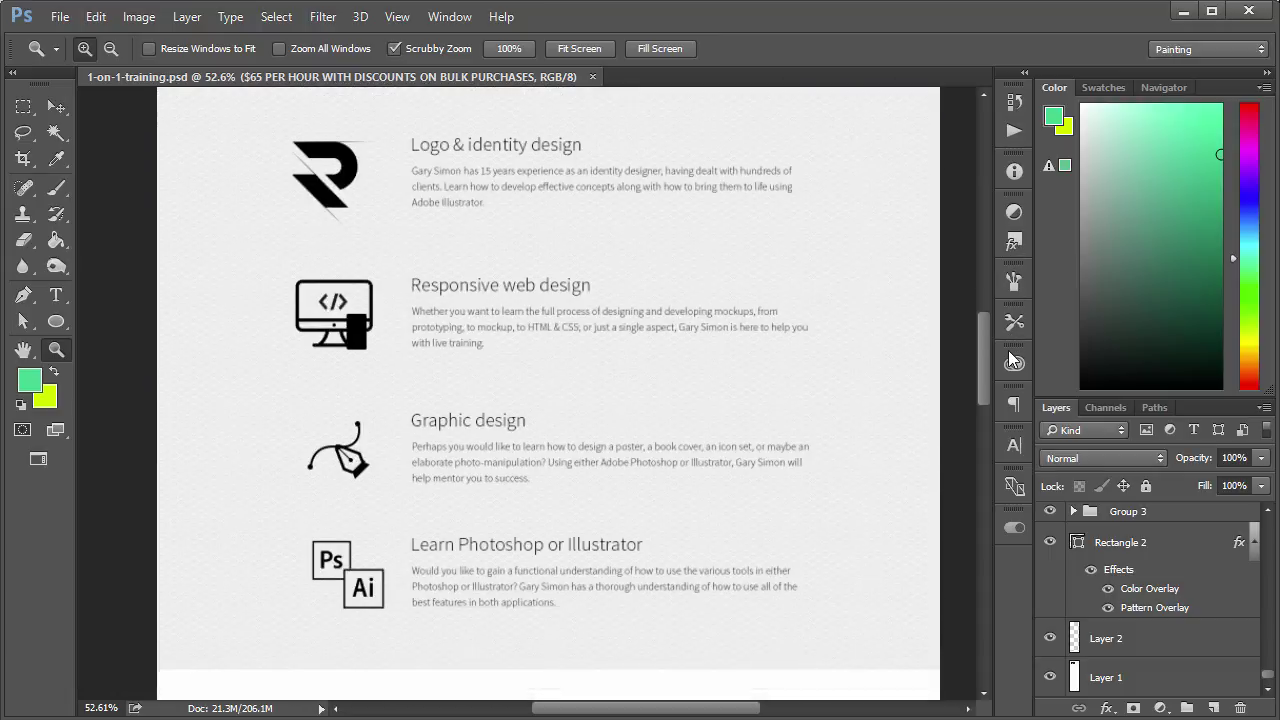
- Define a Font Size variable paraSize with value 24px in Ditto, then select the Move tool
click(1020, 525)
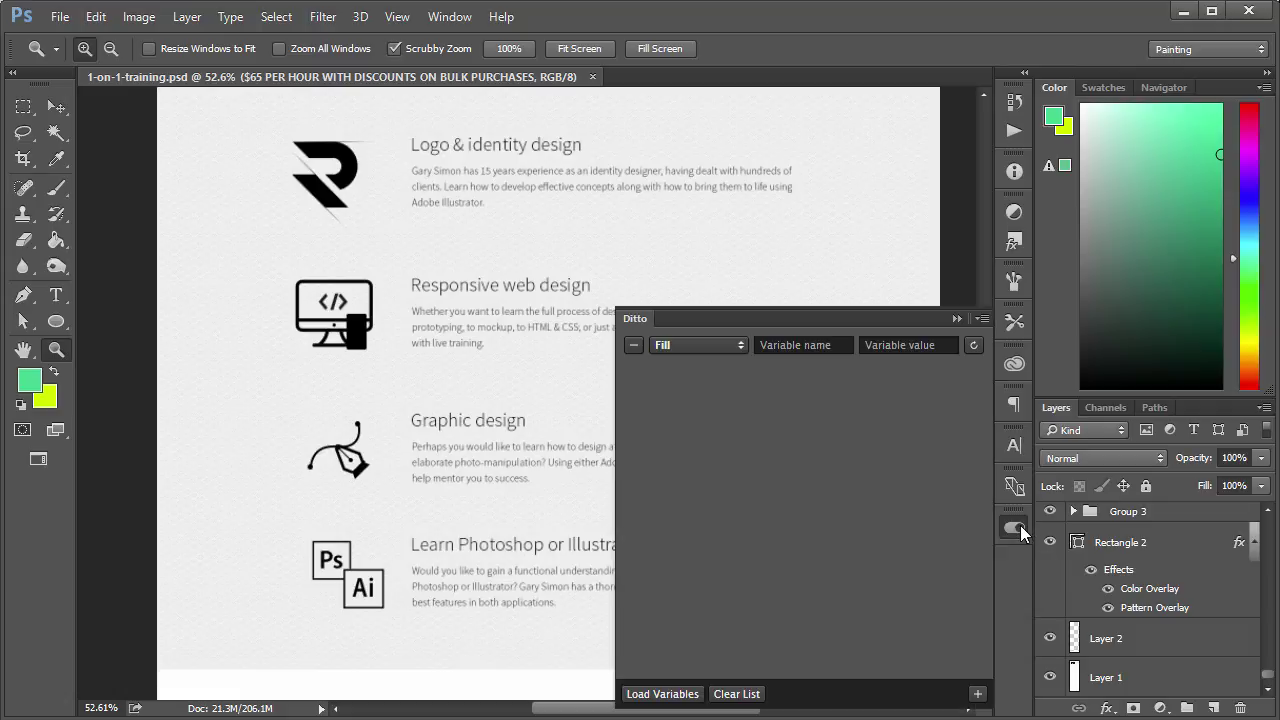
click(720, 350)
click(753, 345)
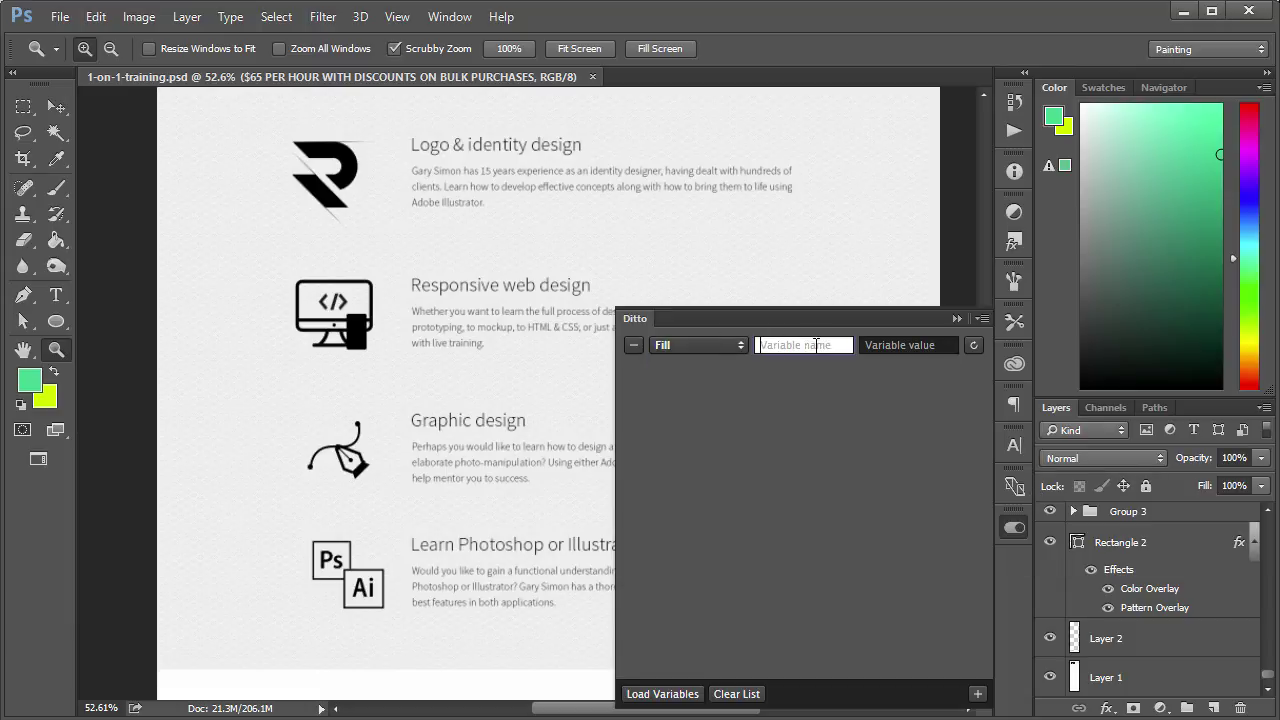
key(Tab)
click(718, 350)
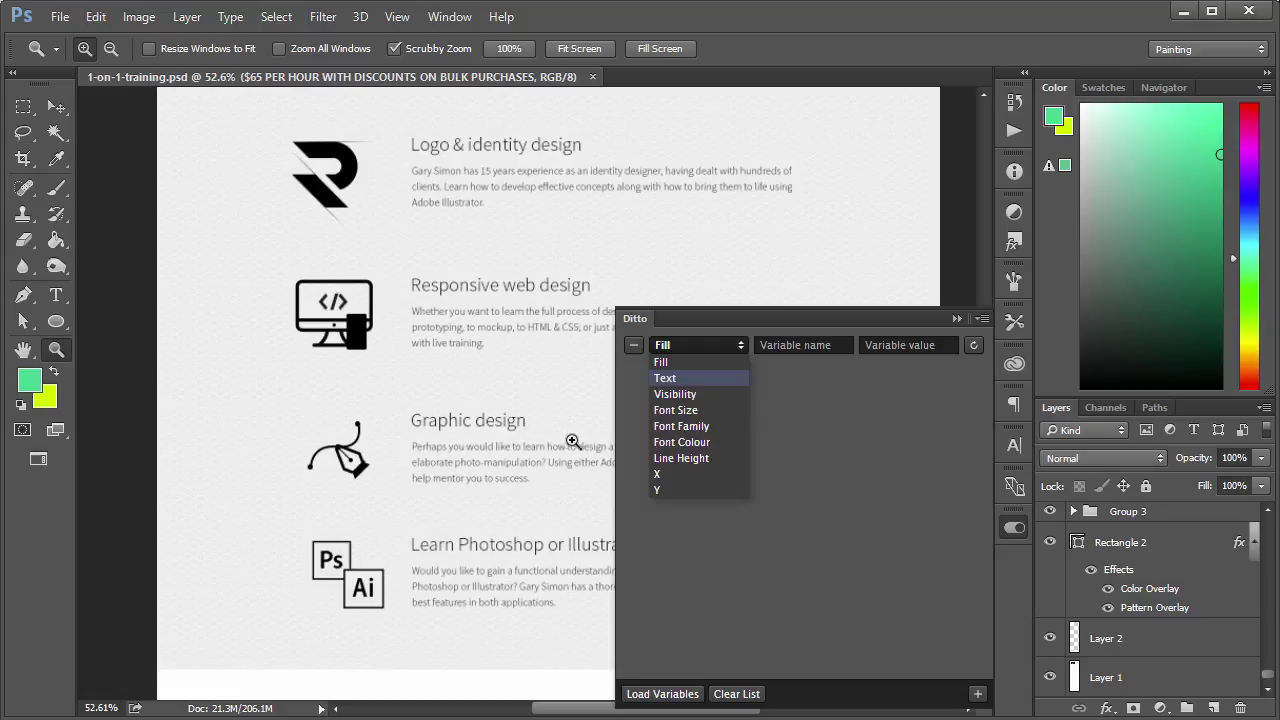
click(686, 411)
click(820, 345)
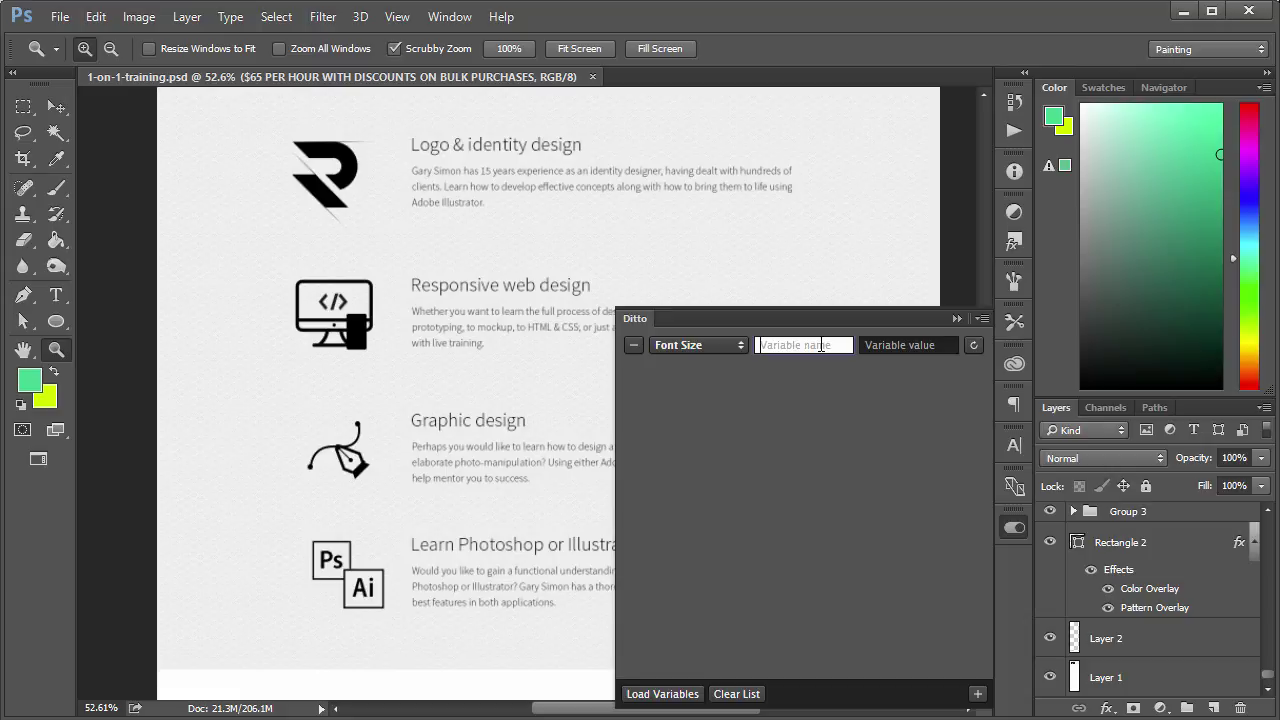
text(paraSize)
click(888, 344)
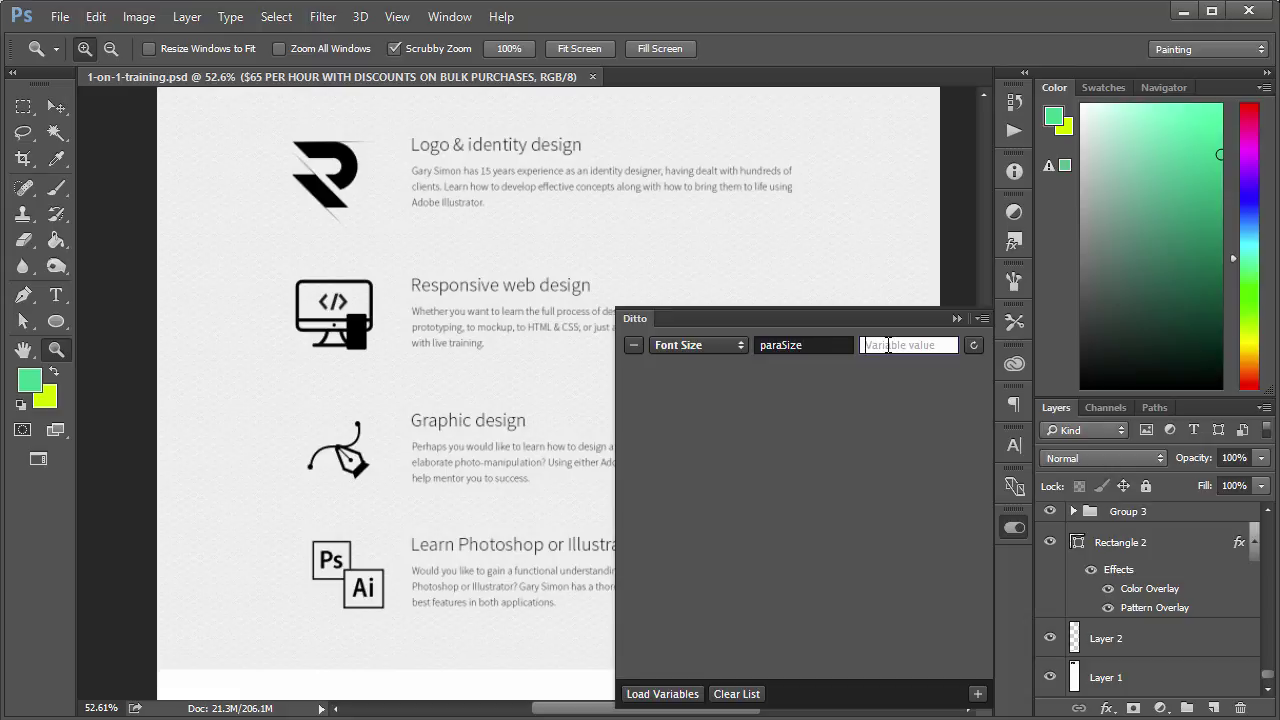
text(24)
click(57, 106)
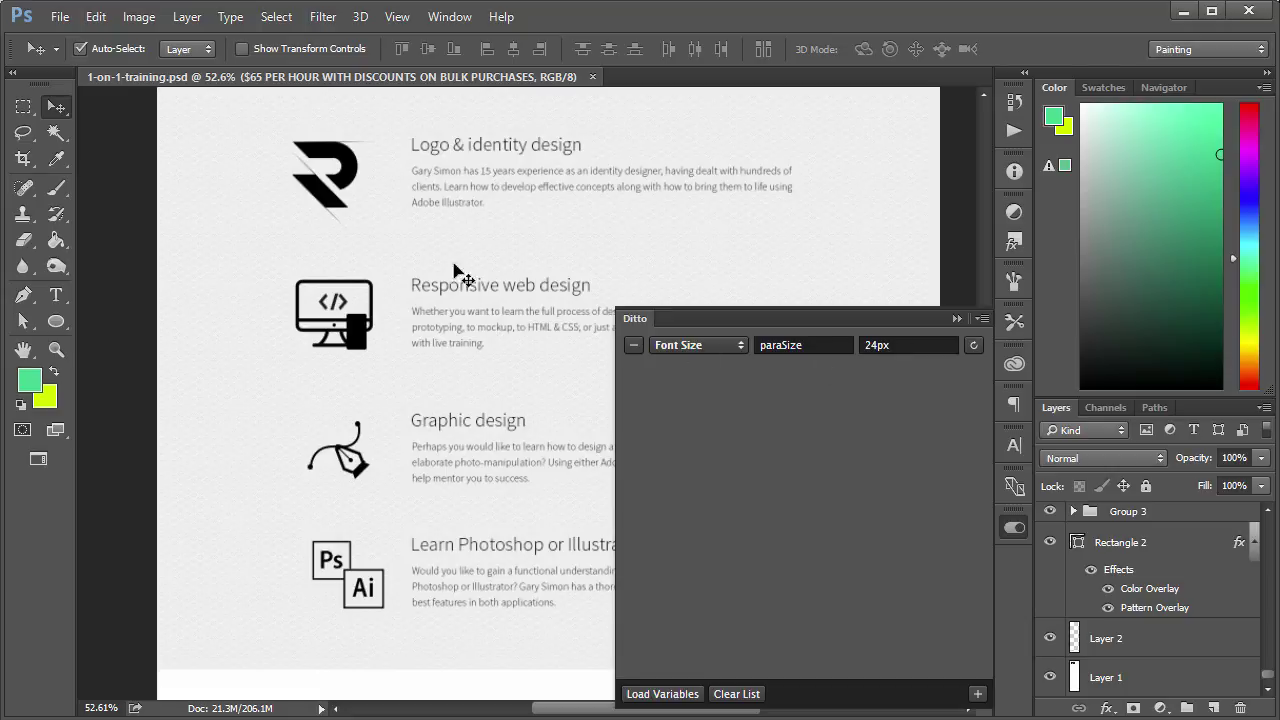
- Rename the identity design paragraph's text layer to #paraSize
click(437, 200)
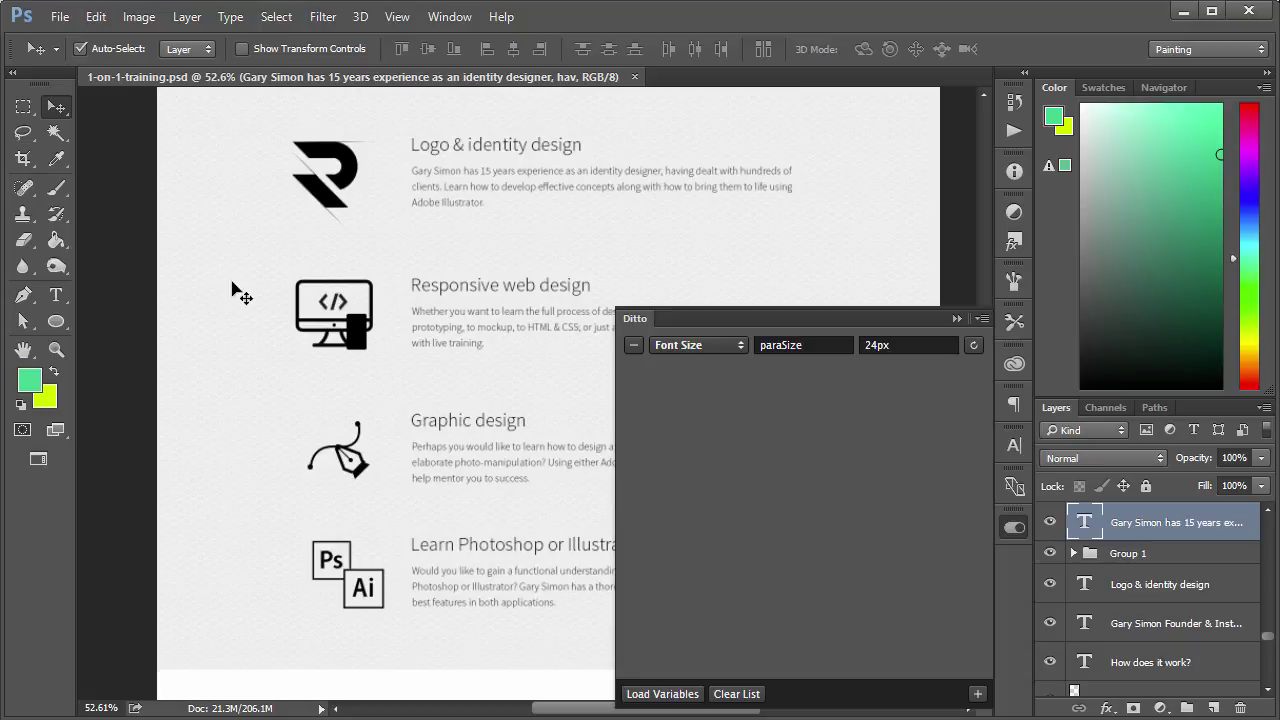
double_click(1166, 523)
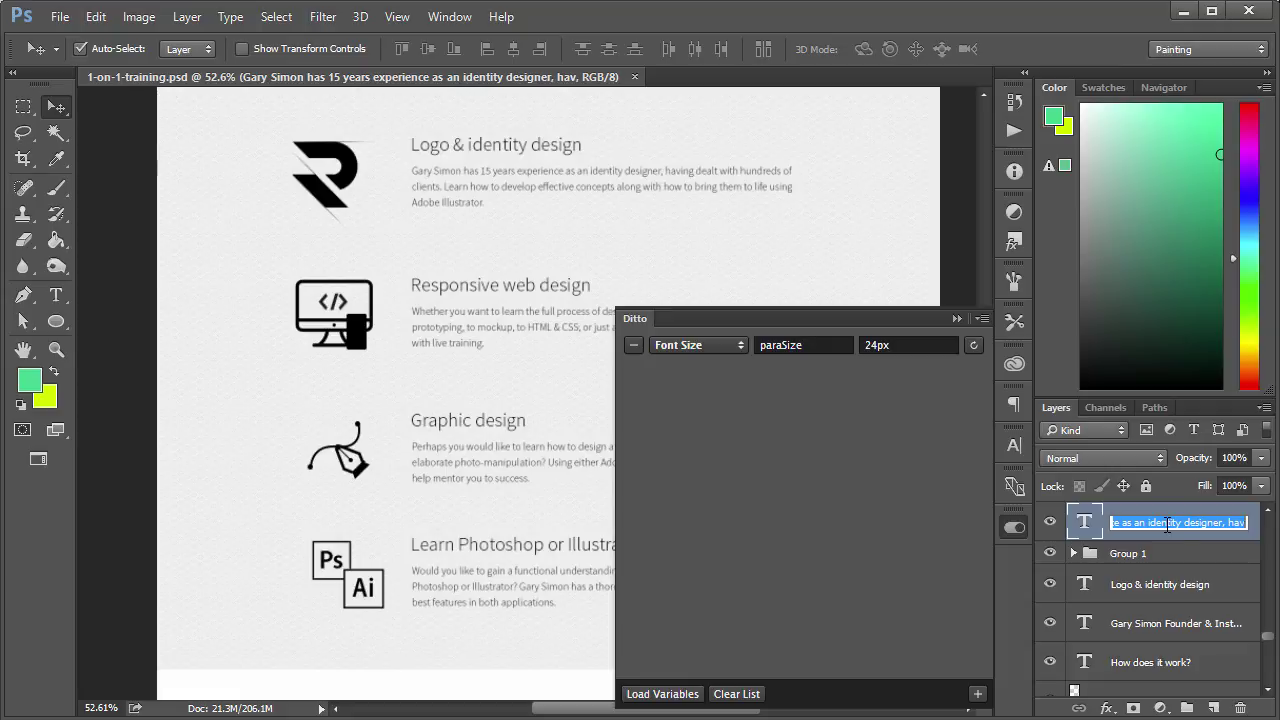
click(1246, 522)
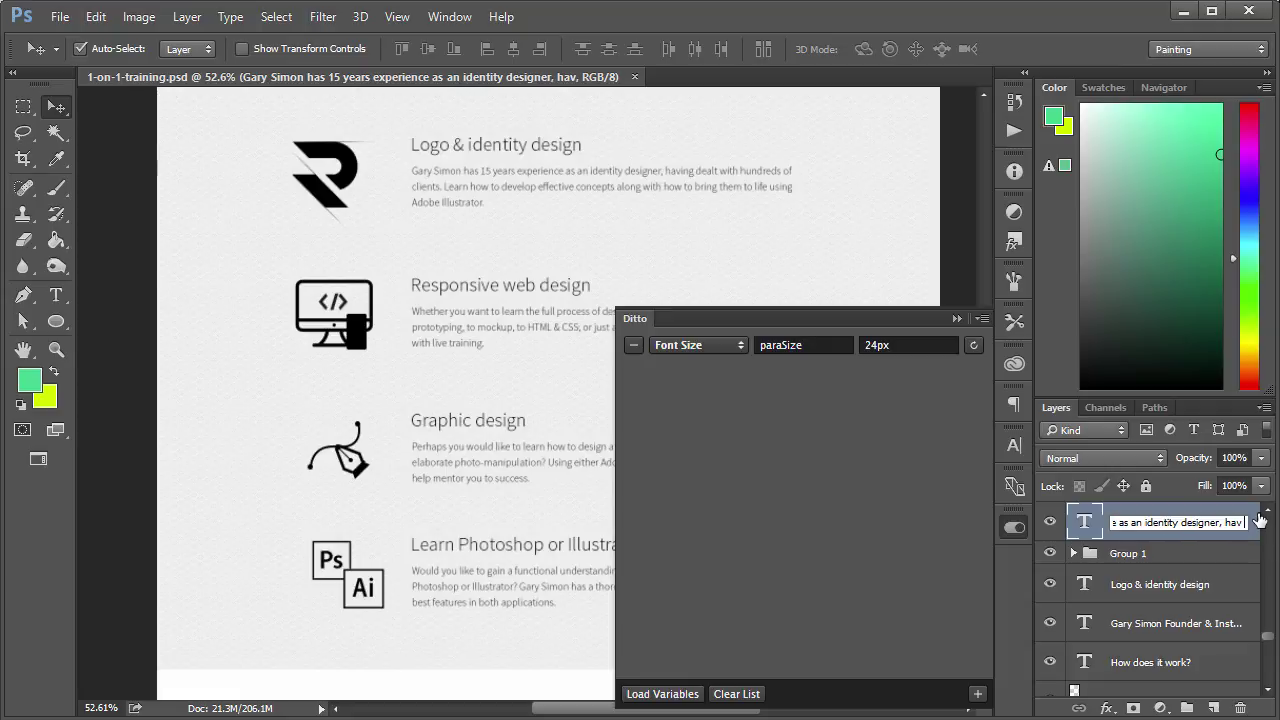
text(#paraSize)
key(ctrl+a)
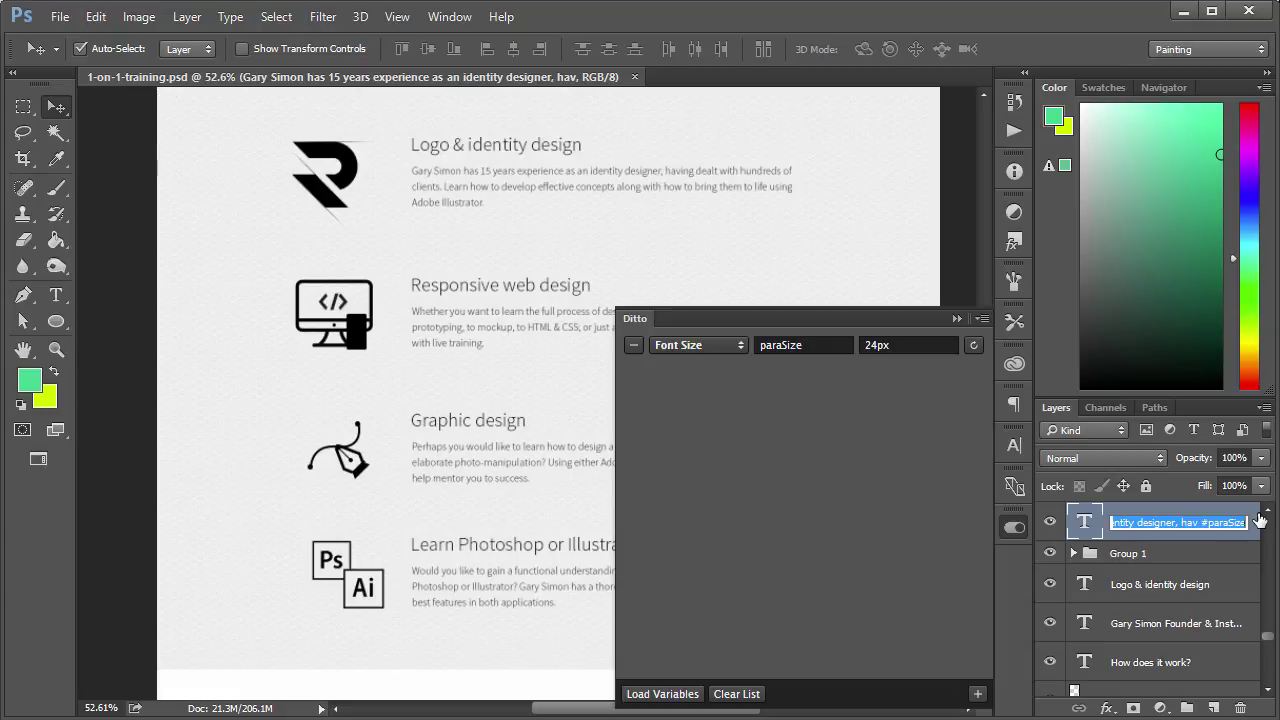
text(#)
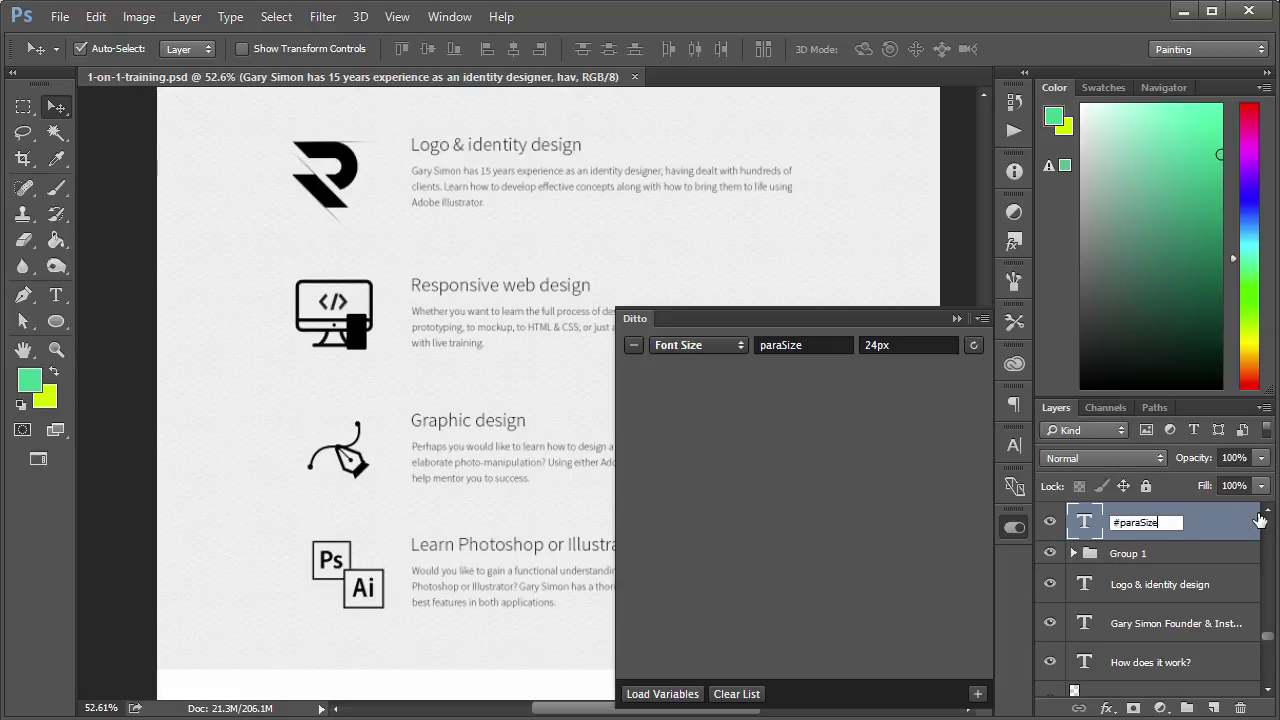
key(Return)
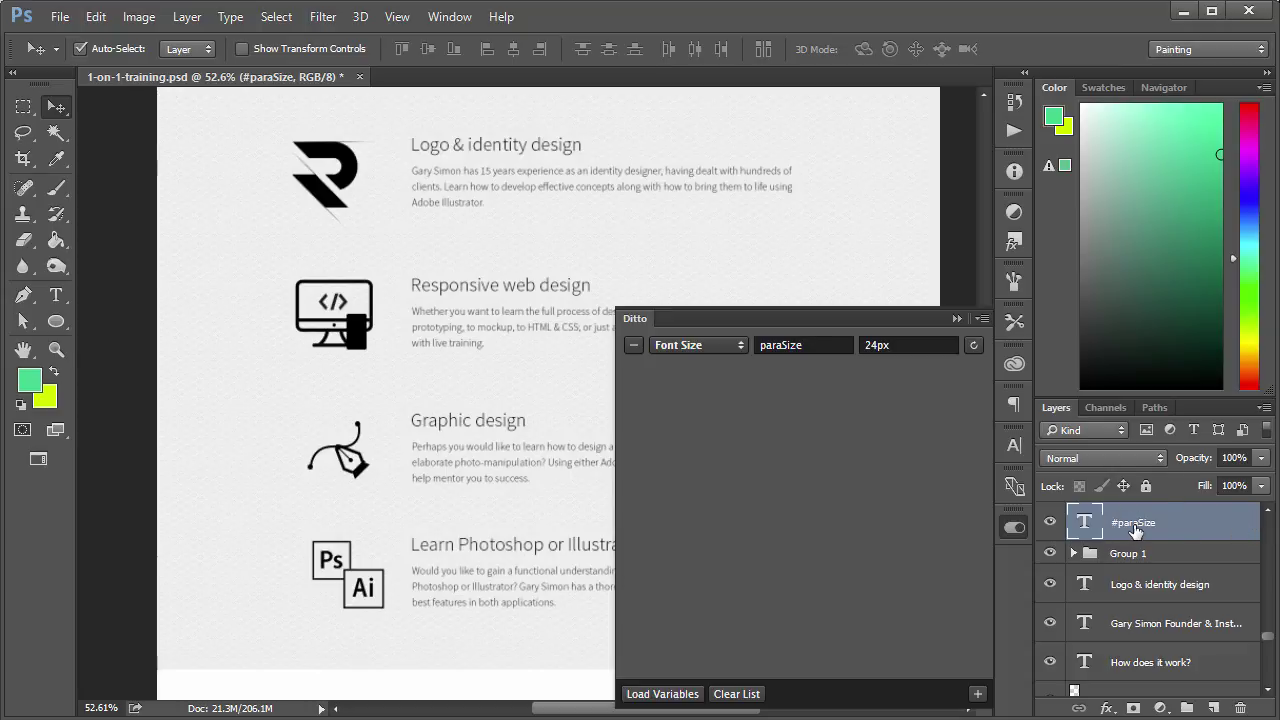
double_click(1135, 530)
click(1165, 522)
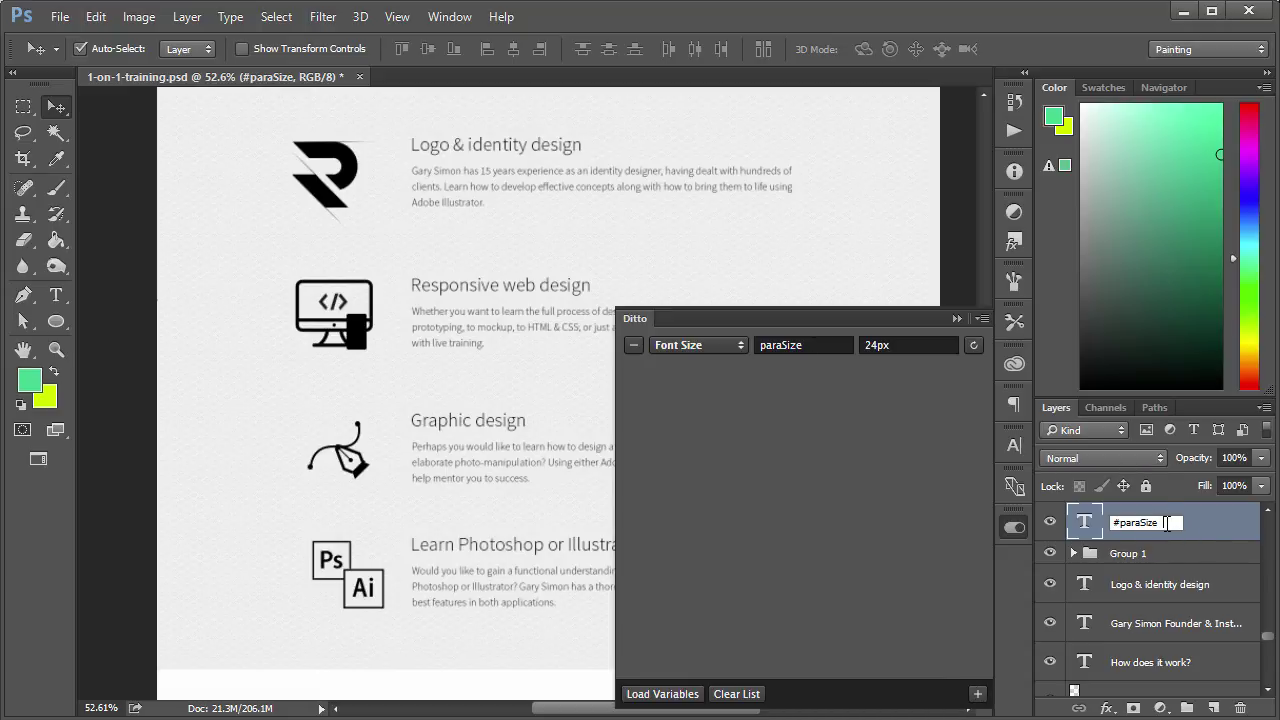
click(1212, 522)
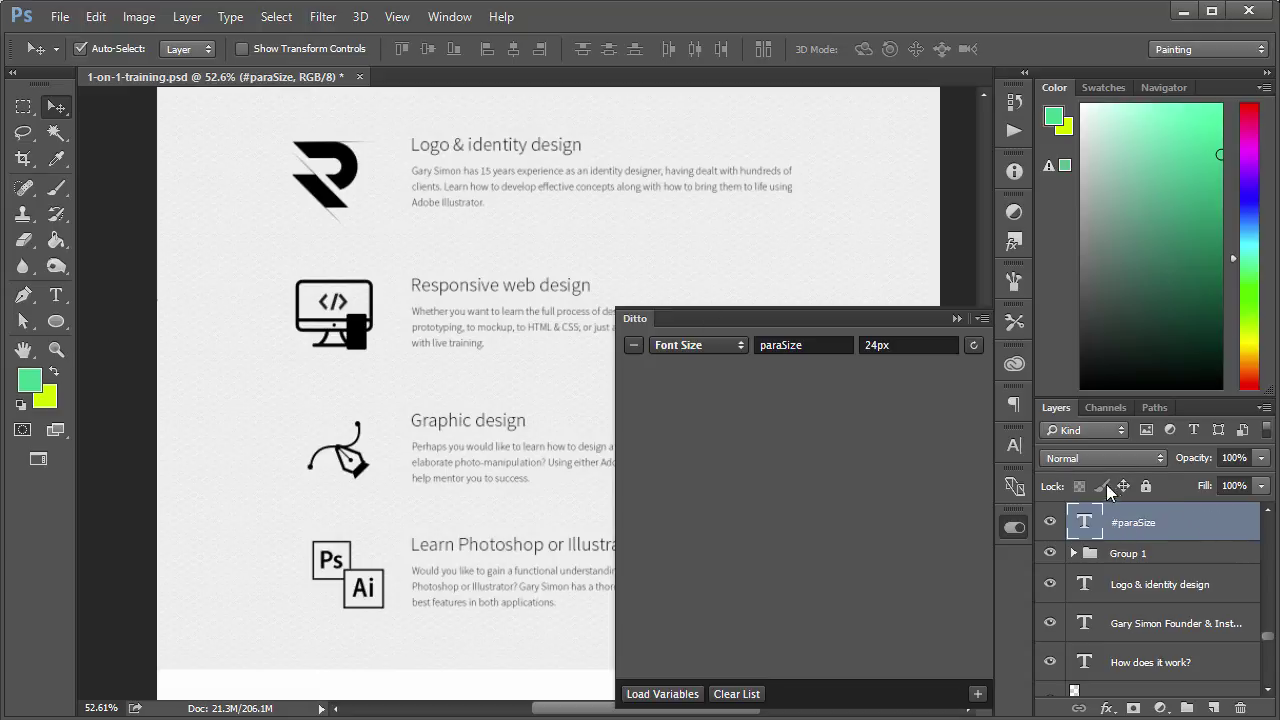
double_click(1149, 522)
key(ctrl+c)
- Rename the web design, graphic design and Learn Photoshop paragraph layers to #paraSize
click(483, 322)
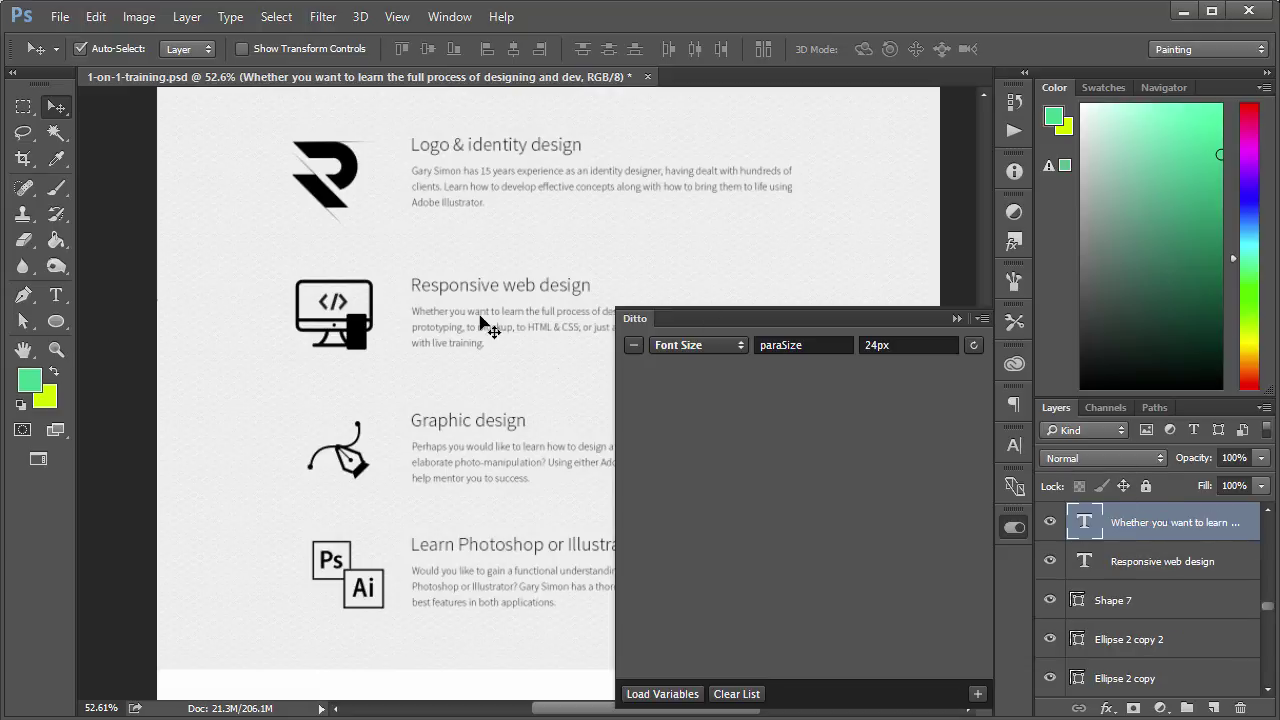
double_click(1162, 520)
key(ctrl+v)
key(Return)
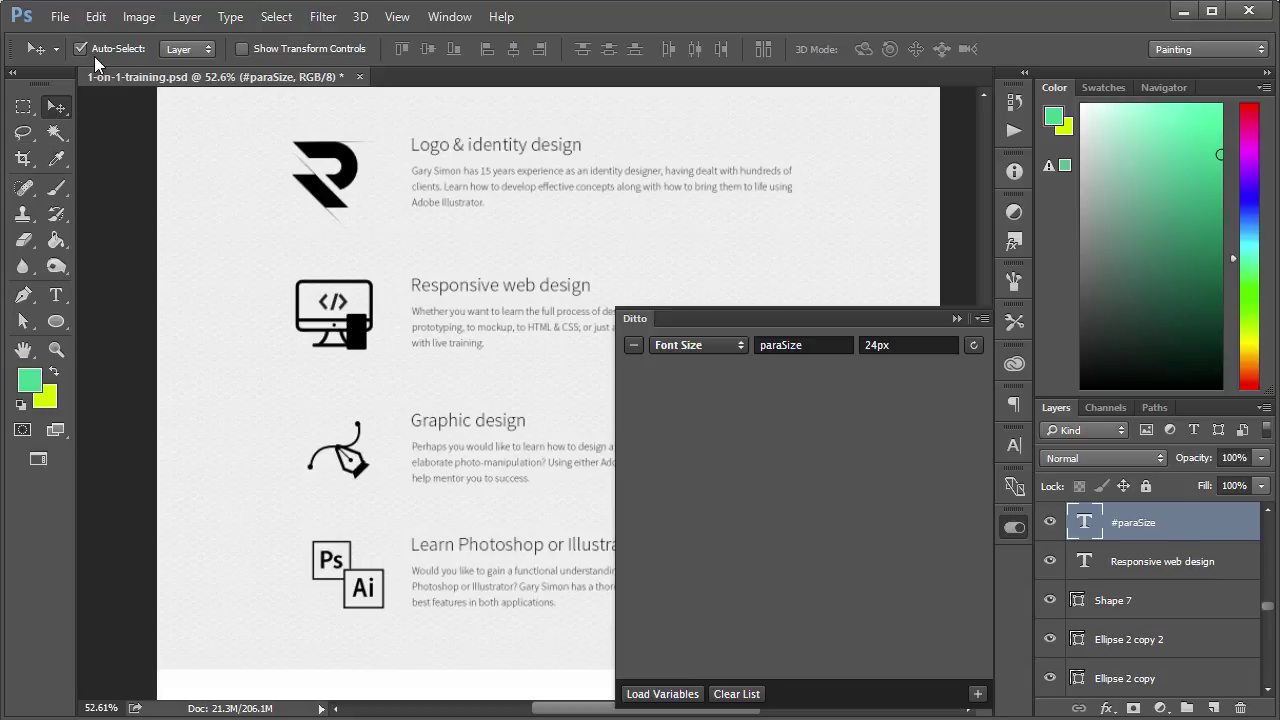
click(498, 452)
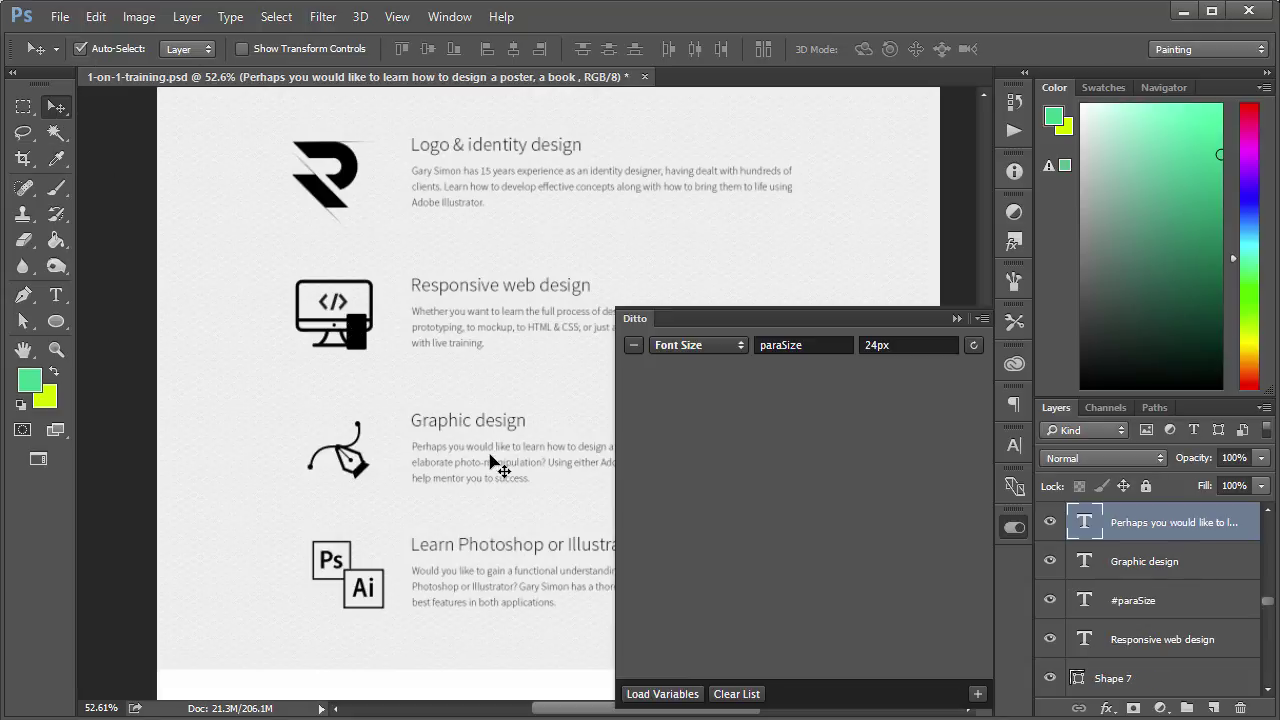
double_click(1150, 522)
key(ctrl+v)
key(Return)
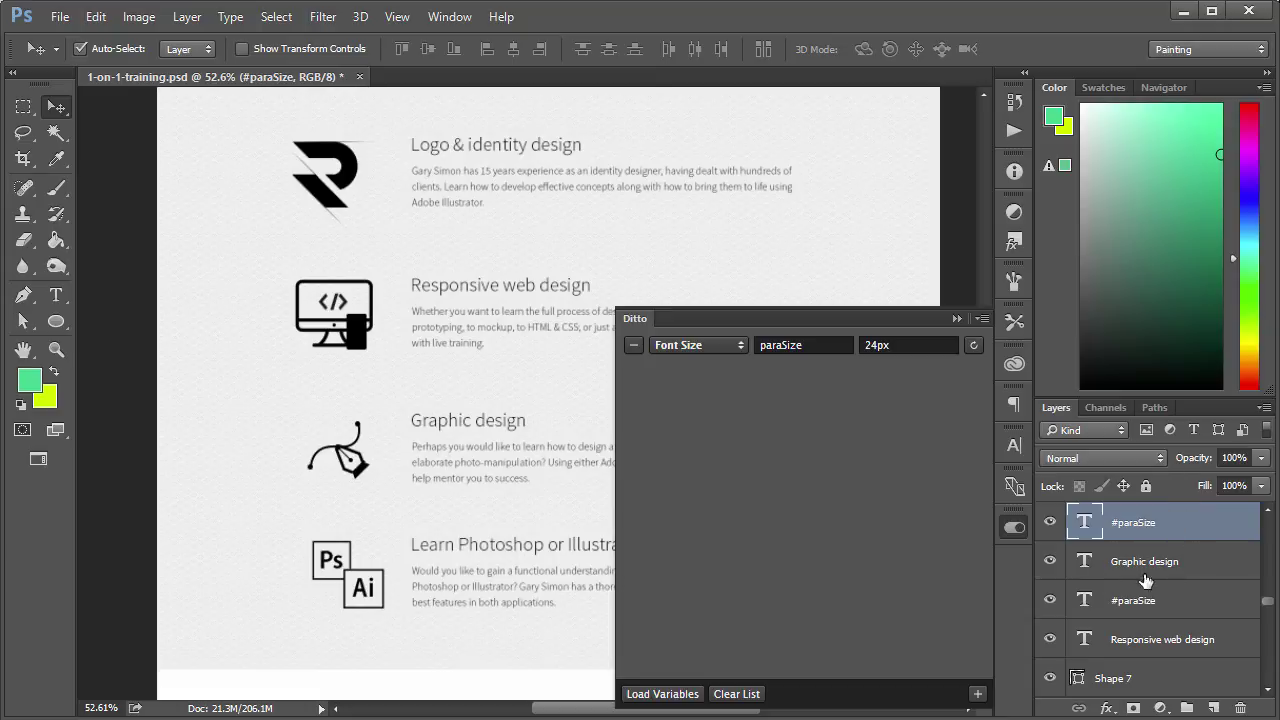
click(452, 592)
double_click(1155, 522)
key(ctrl+v)
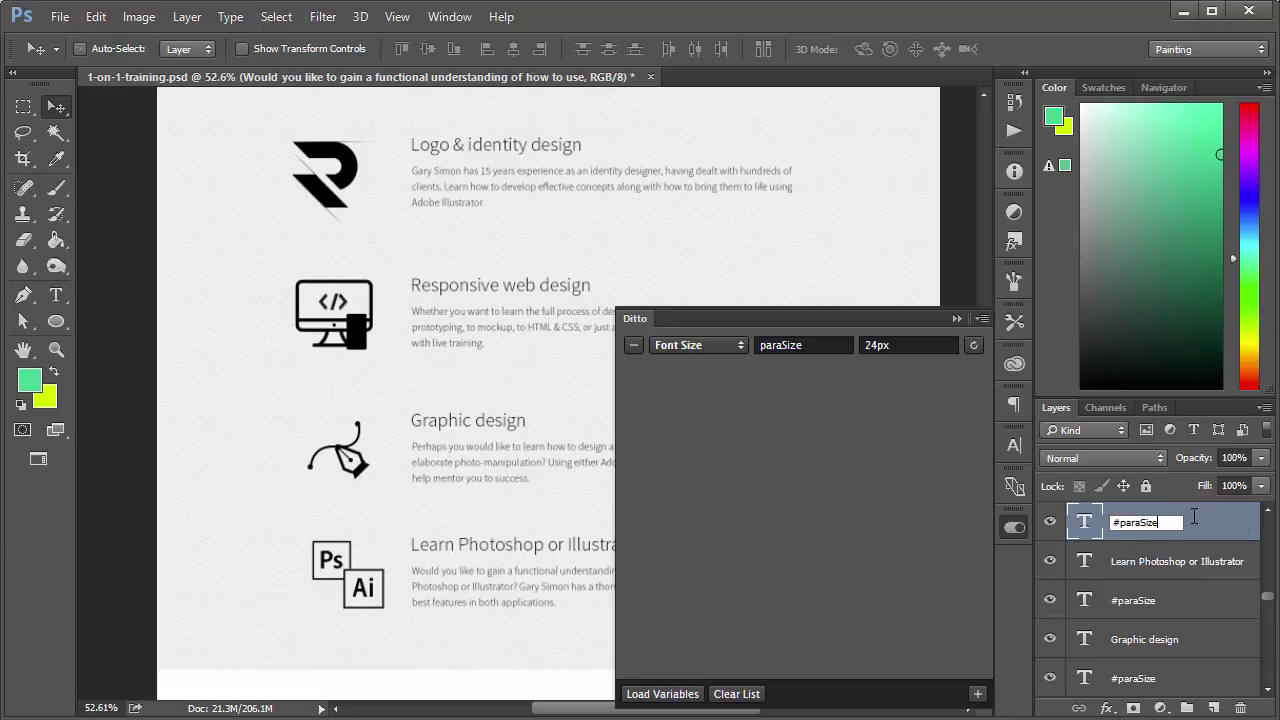
key(Return)
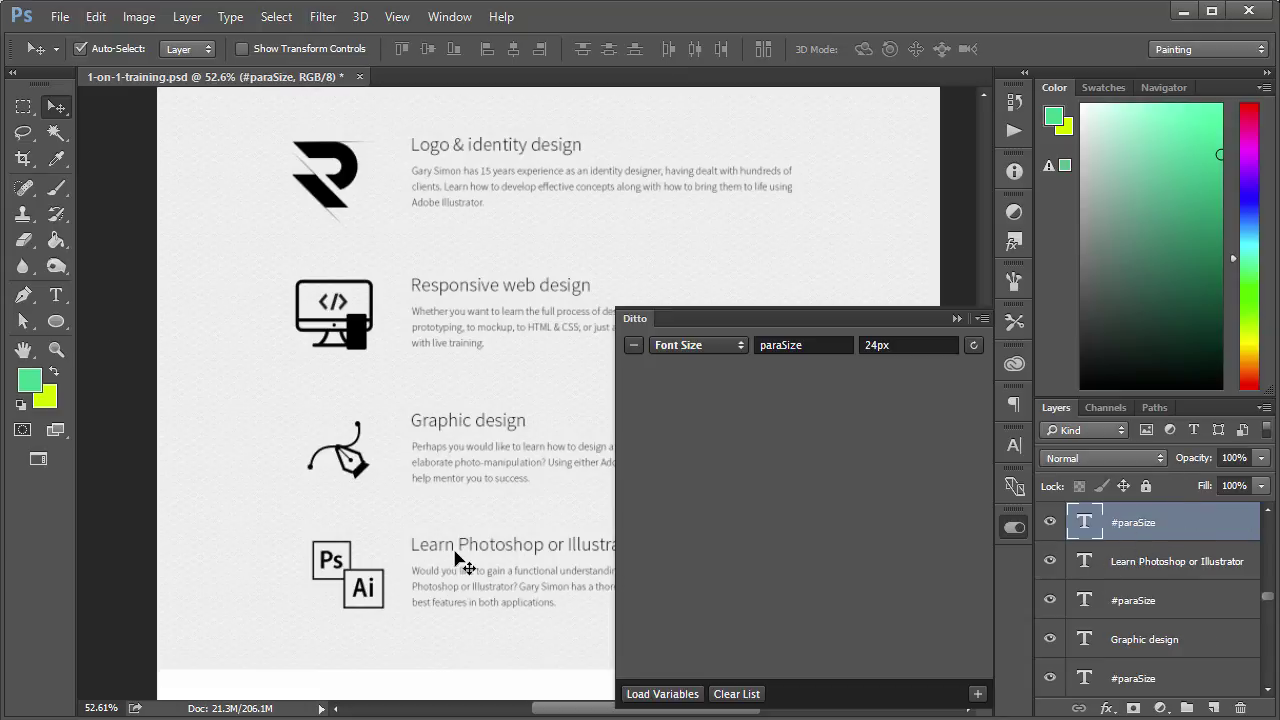
- Apply paraSize to the tagged layers, then change it to 16px and reapply
click(916, 348)
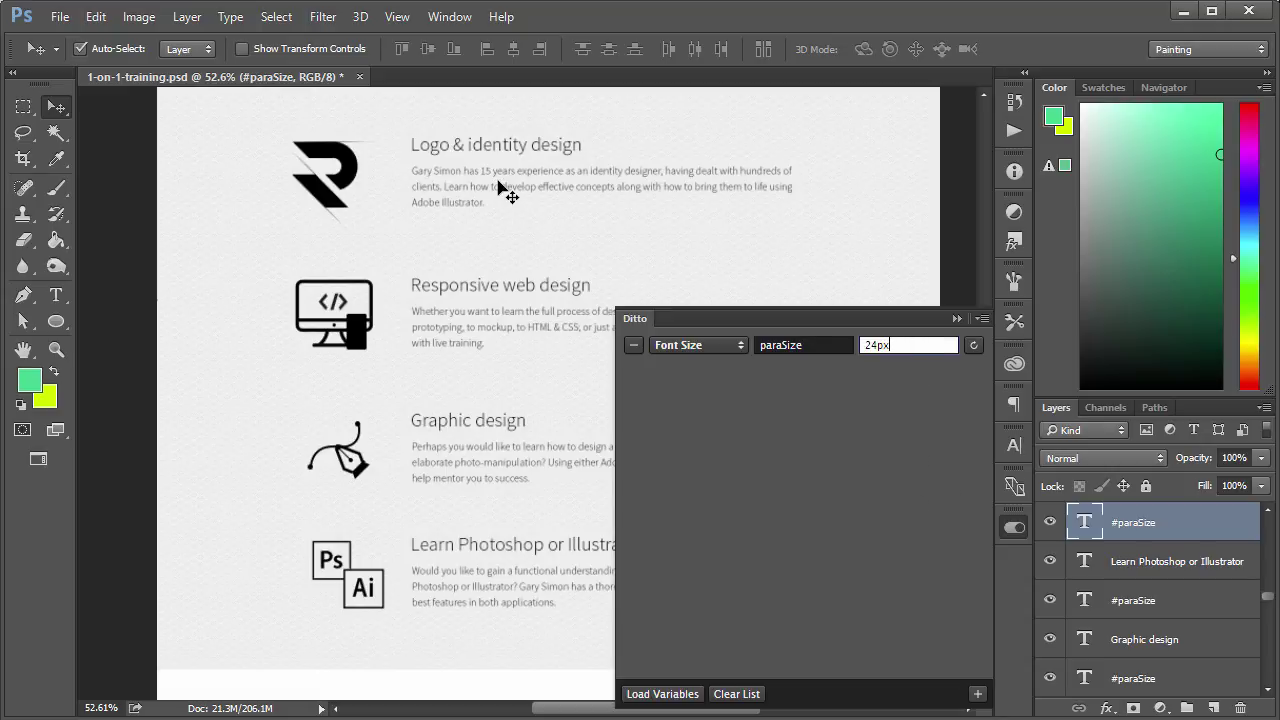
double_click(878, 344)
click(932, 362)
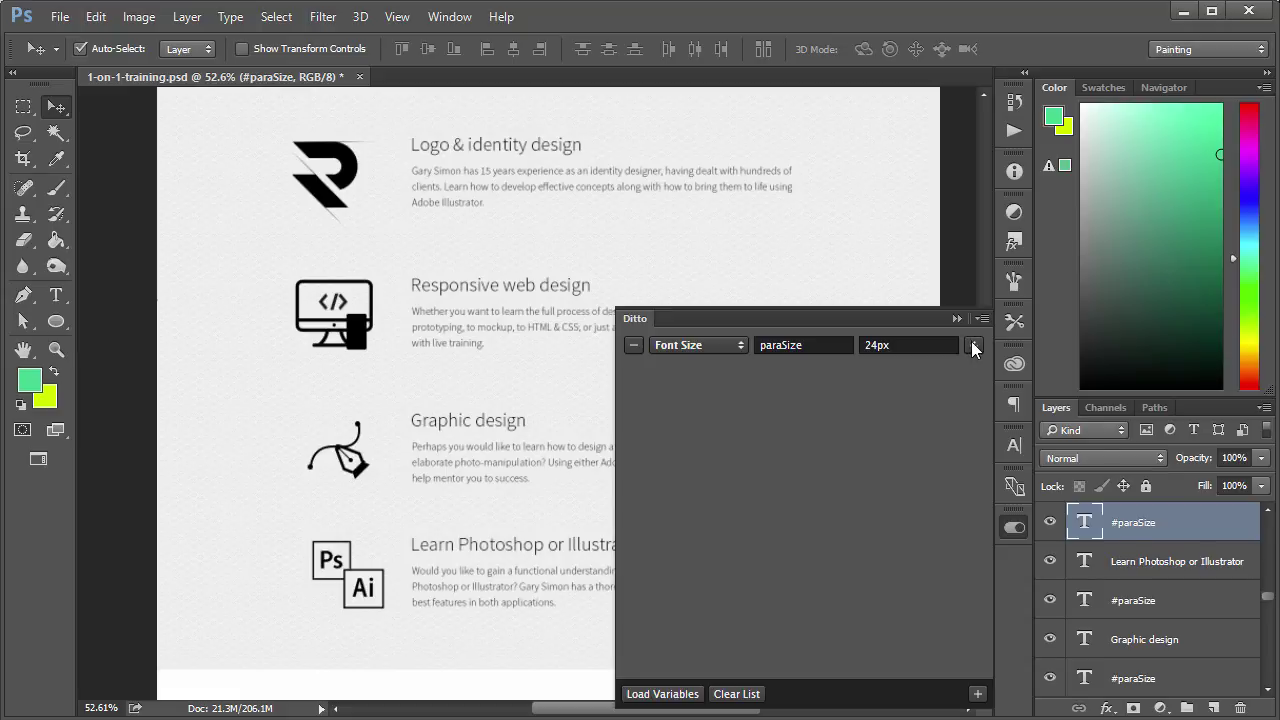
click(973, 345)
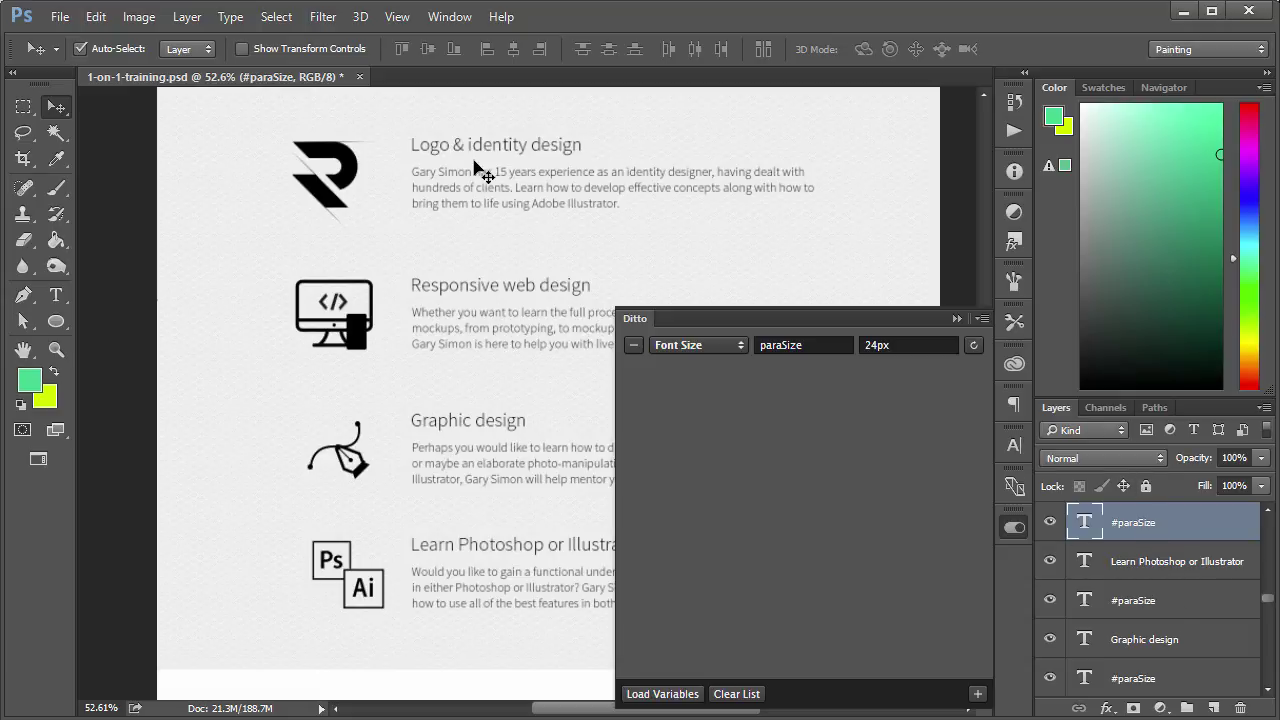
click(877, 345)
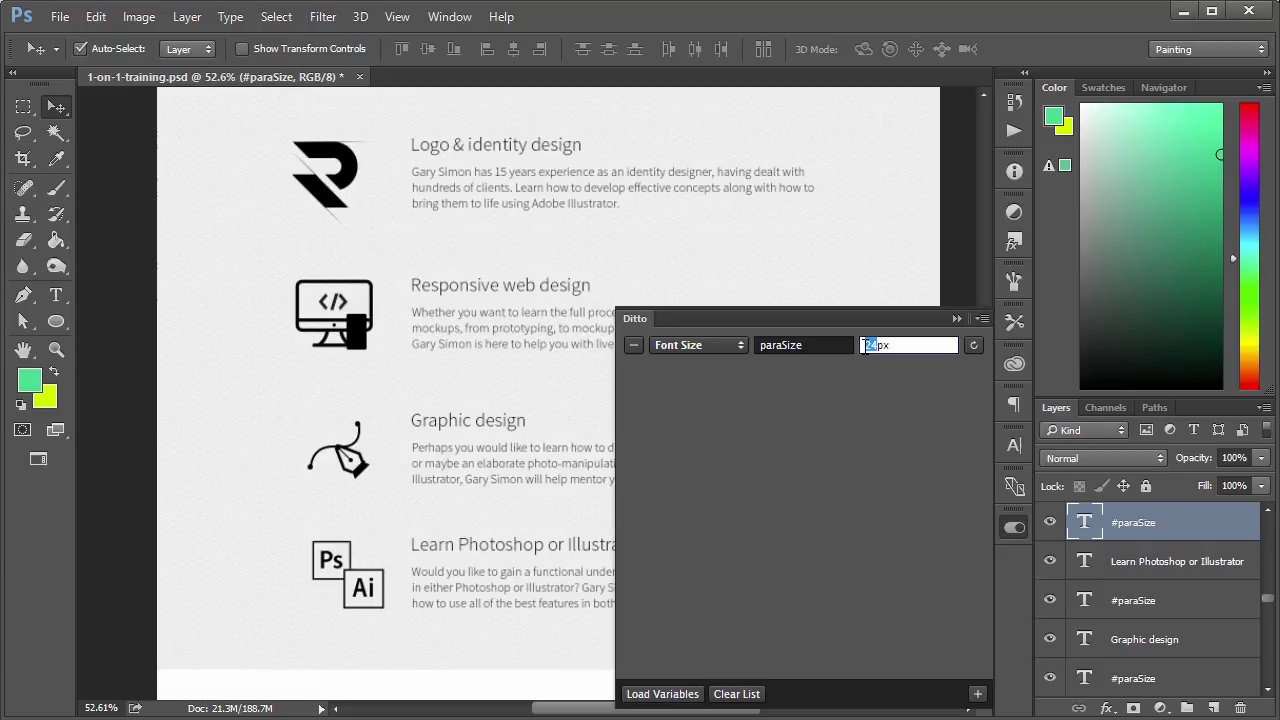
text(16)
click(973, 345)
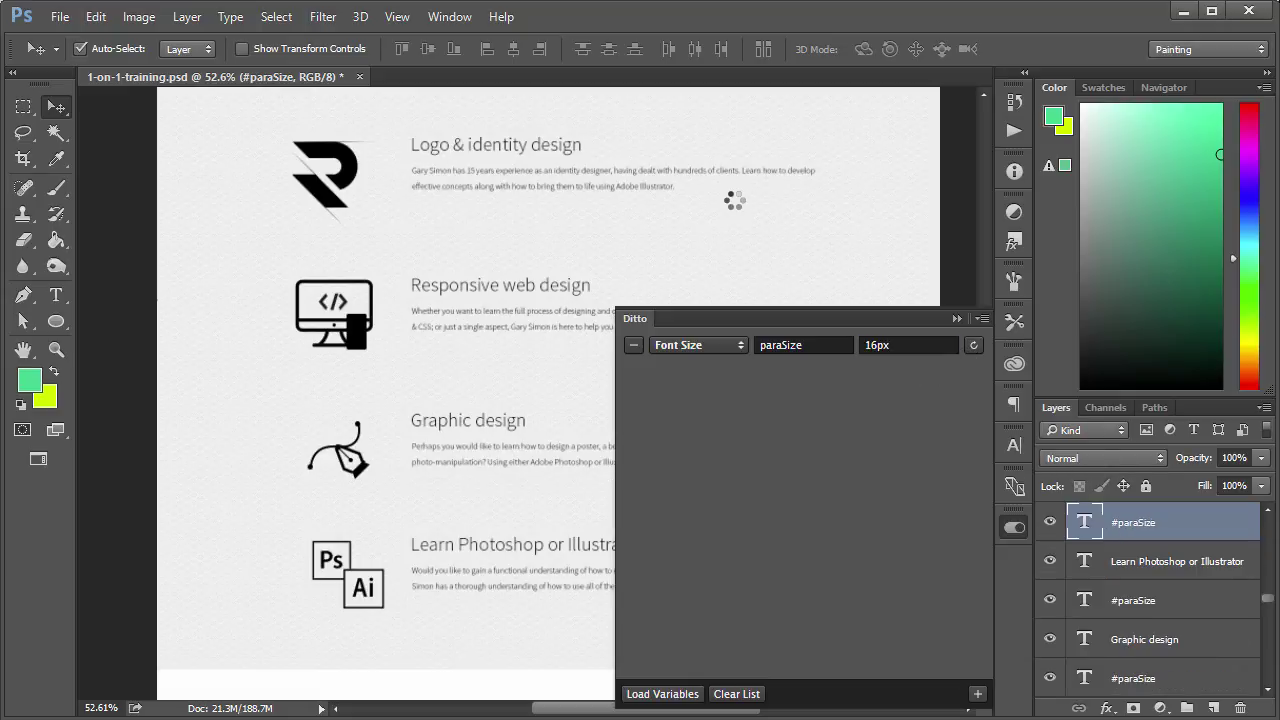
- Zoom to 100% on the paragraphs and change paraSize to 20px, applying it
click(56, 349)
click(687, 273)
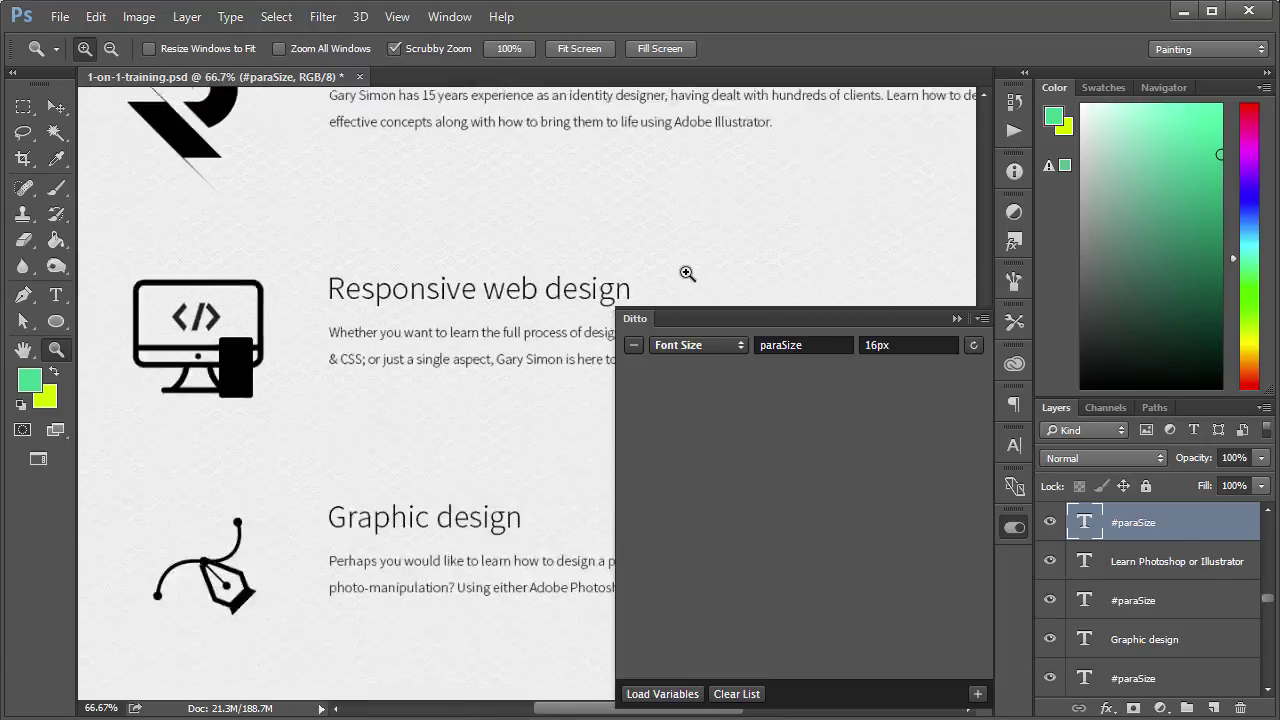
click(687, 273)
scroll(680, 243, up, 2)
scroll(680, 243, up, 1)
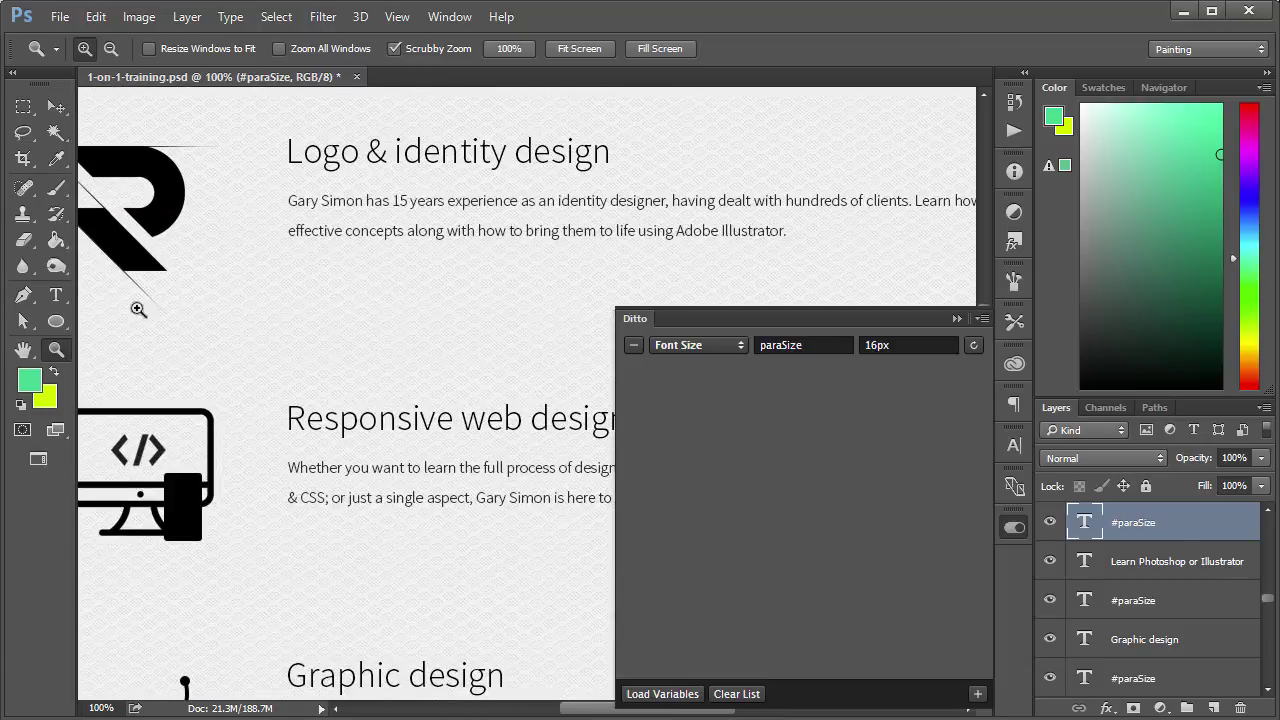
click(56, 295)
double_click(877, 345)
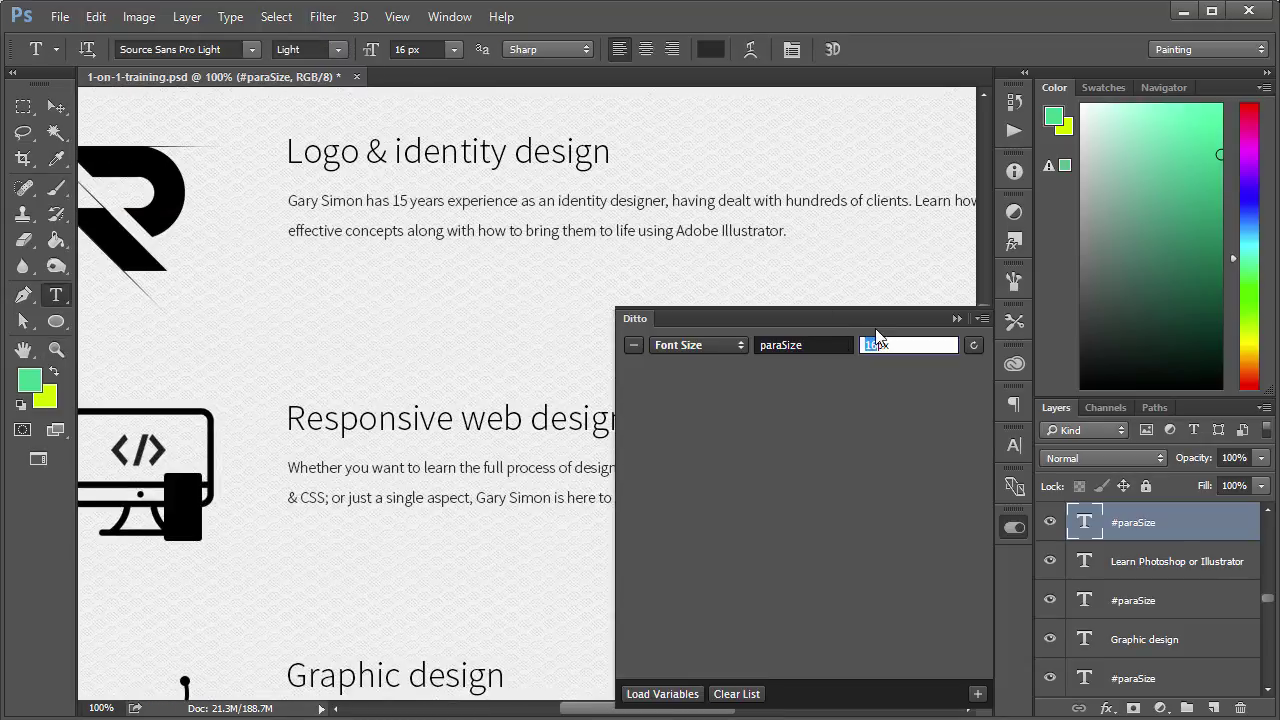
text(20)
key(Return)
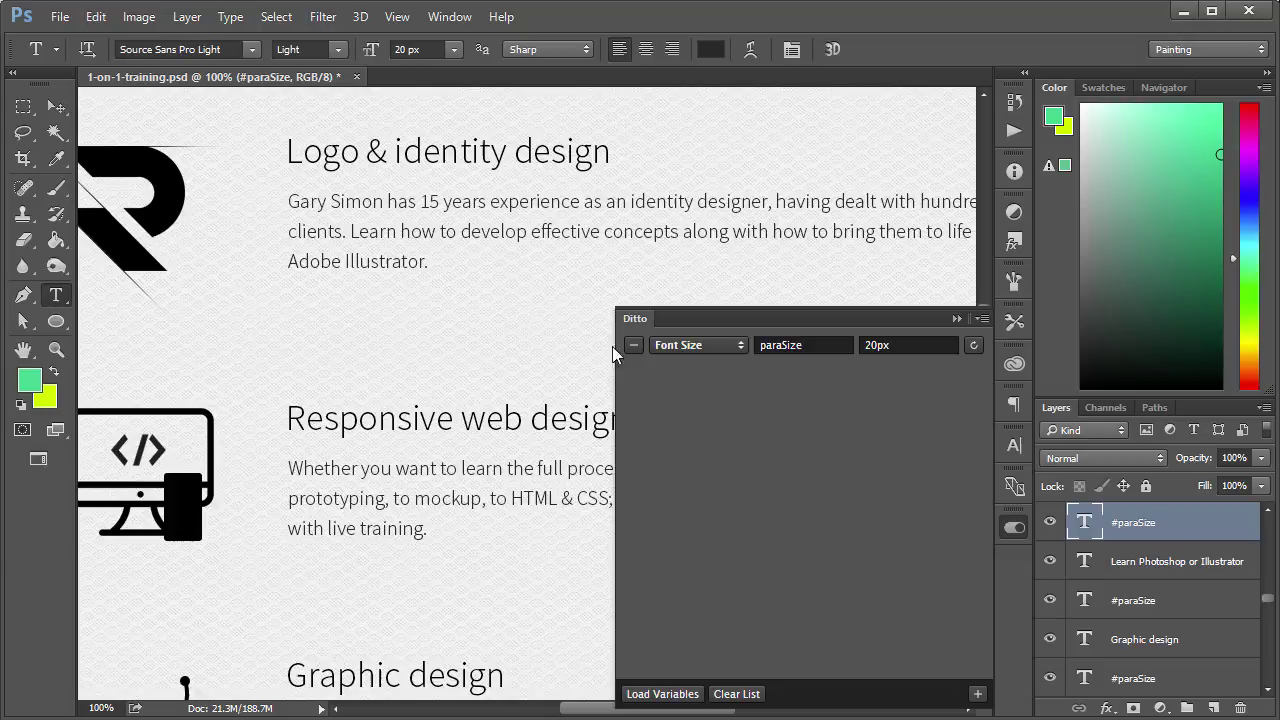
- Add a second Ditto variable of type Font Colour named paraColor
click(977, 693)
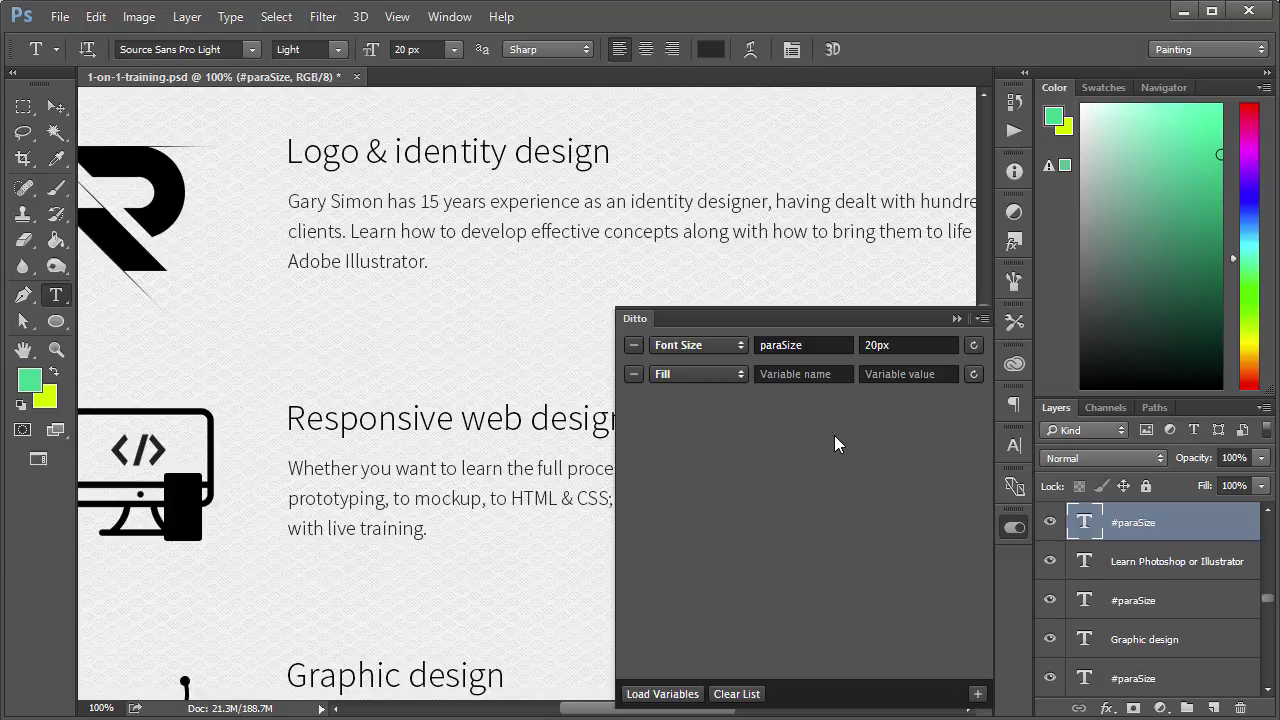
click(715, 377)
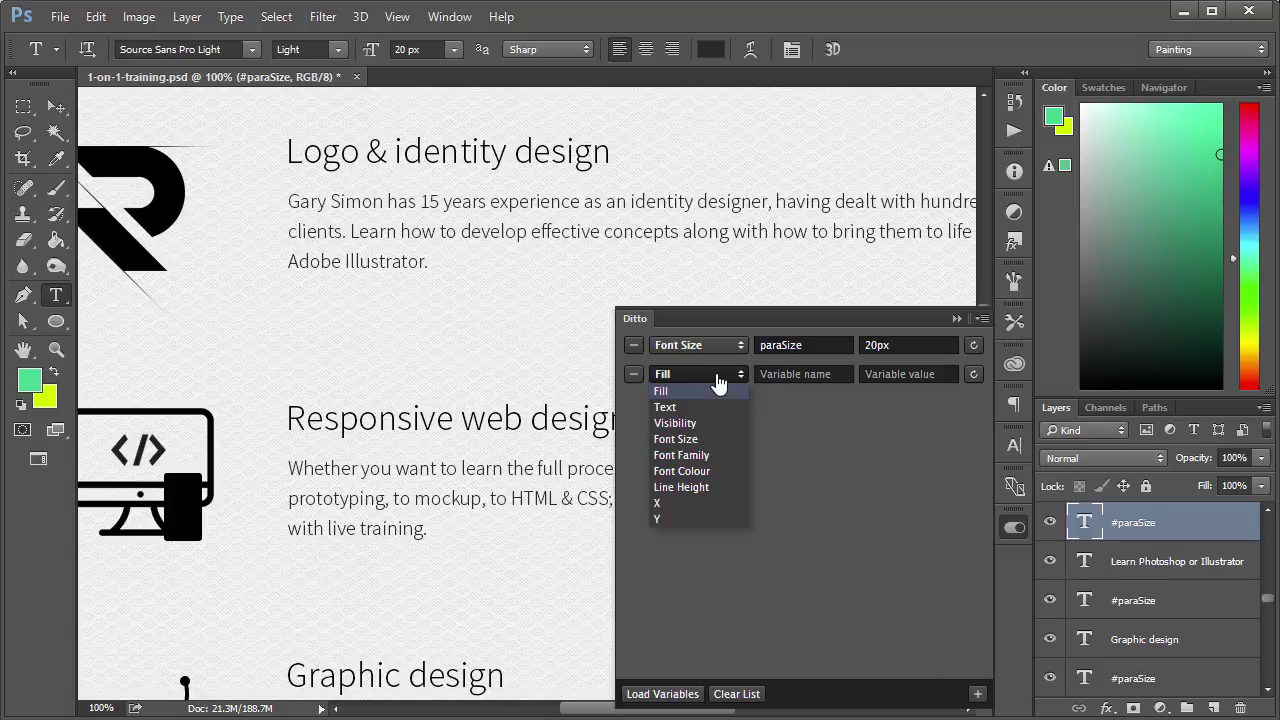
click(705, 474)
click(799, 373)
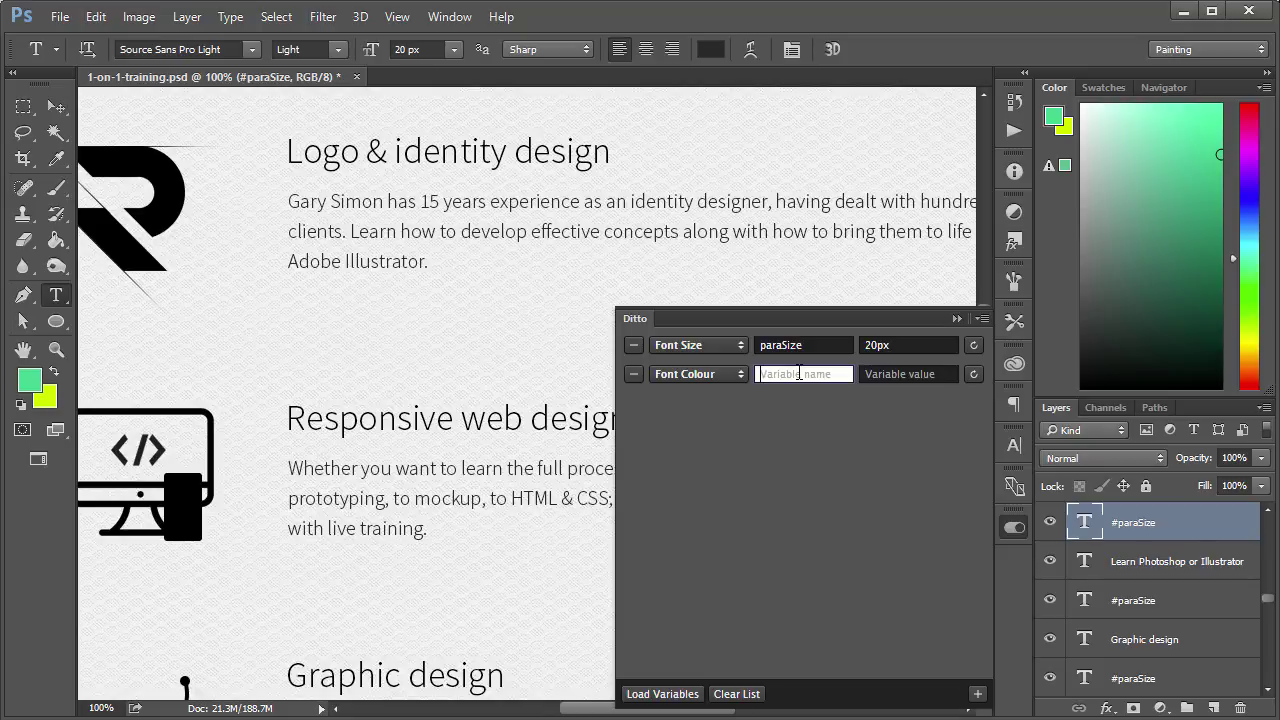
text(paraColor)
click(887, 373)
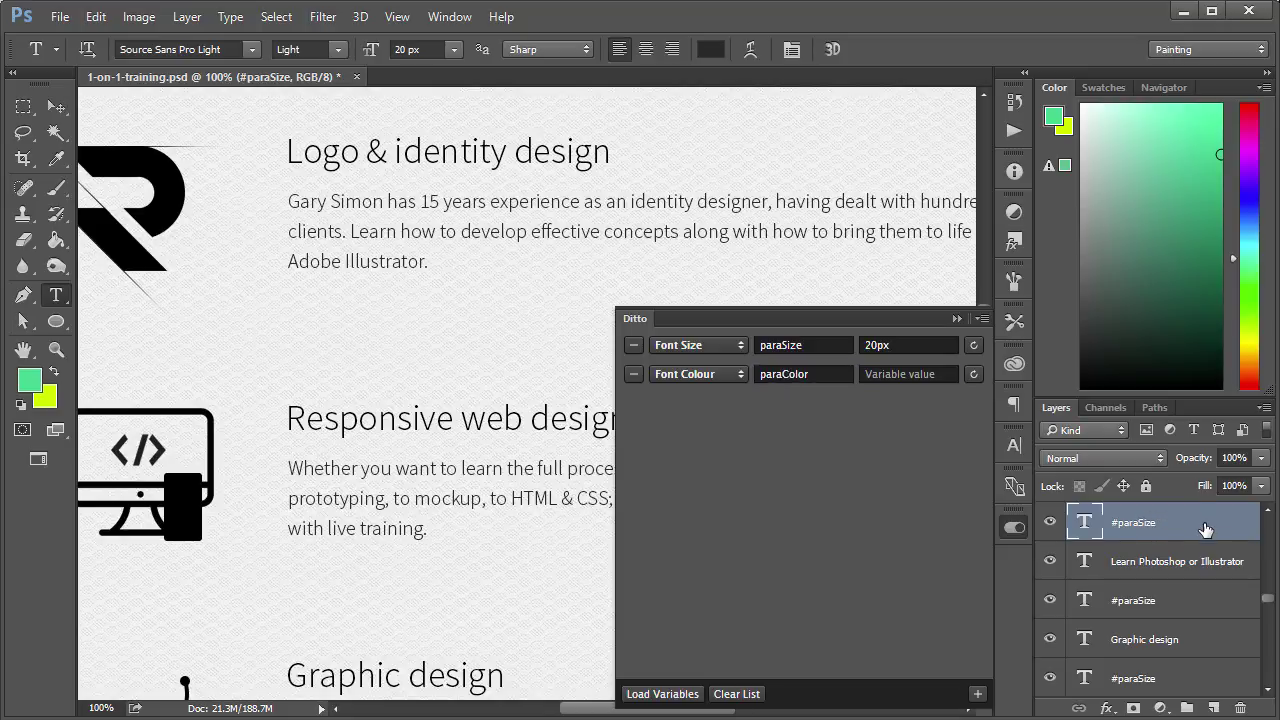
- Rename the top, third and bottom paragraph layers to '#paraSize #paraColor'
double_click(1155, 522)
click(1162, 522)
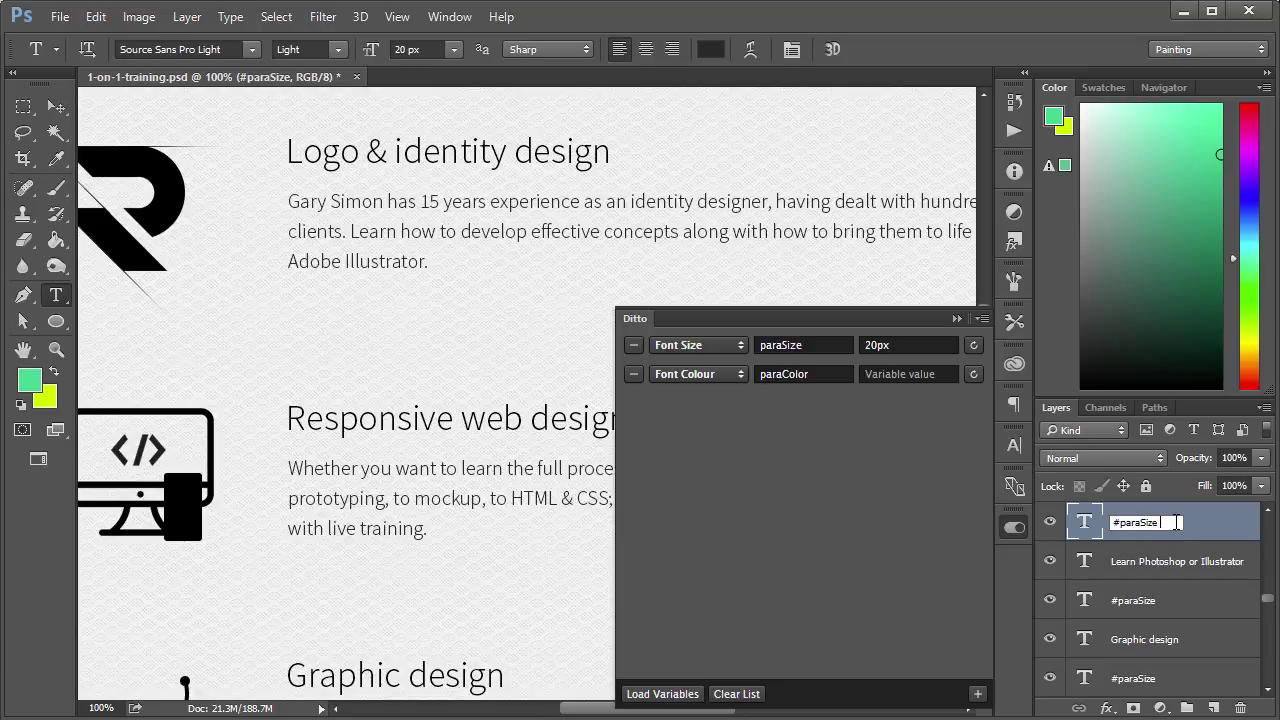
text(#paraColor)
key(Return)
double_click(1177, 522)
key(ctrl+c)
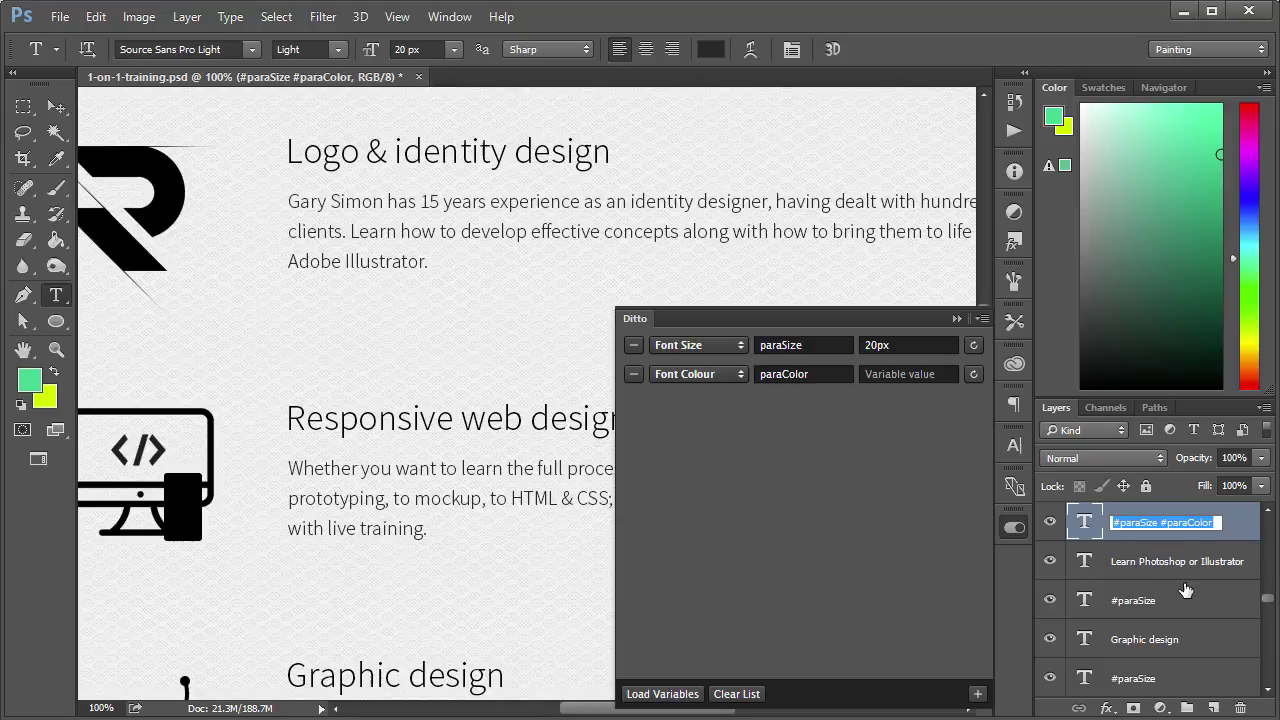
double_click(1150, 600)
key(ctrl+v)
key(Return)
double_click(1142, 677)
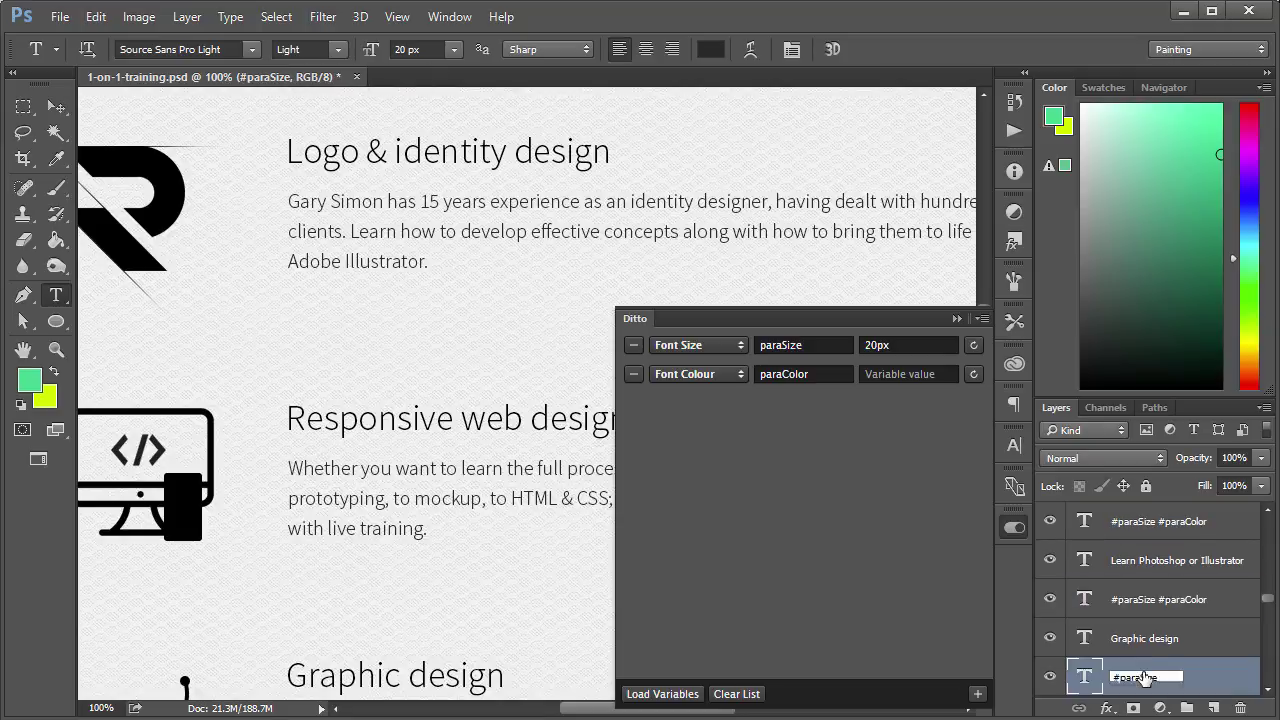
key(ctrl+v)
key(Return)
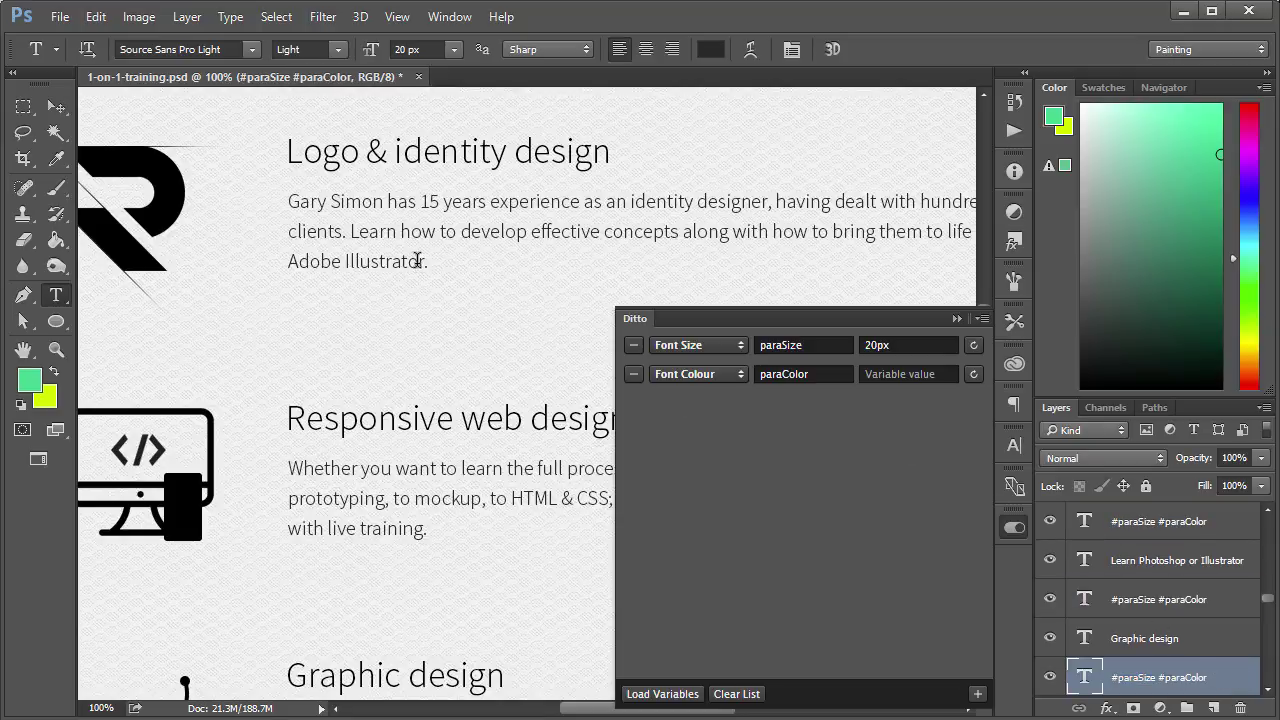
- Rename the first paragraph's layer to '#paraSize #paraColor' as well
key(v)
scroll(366, 368, down, 2)
scroll(366, 368, up, 1)
click(363, 212)
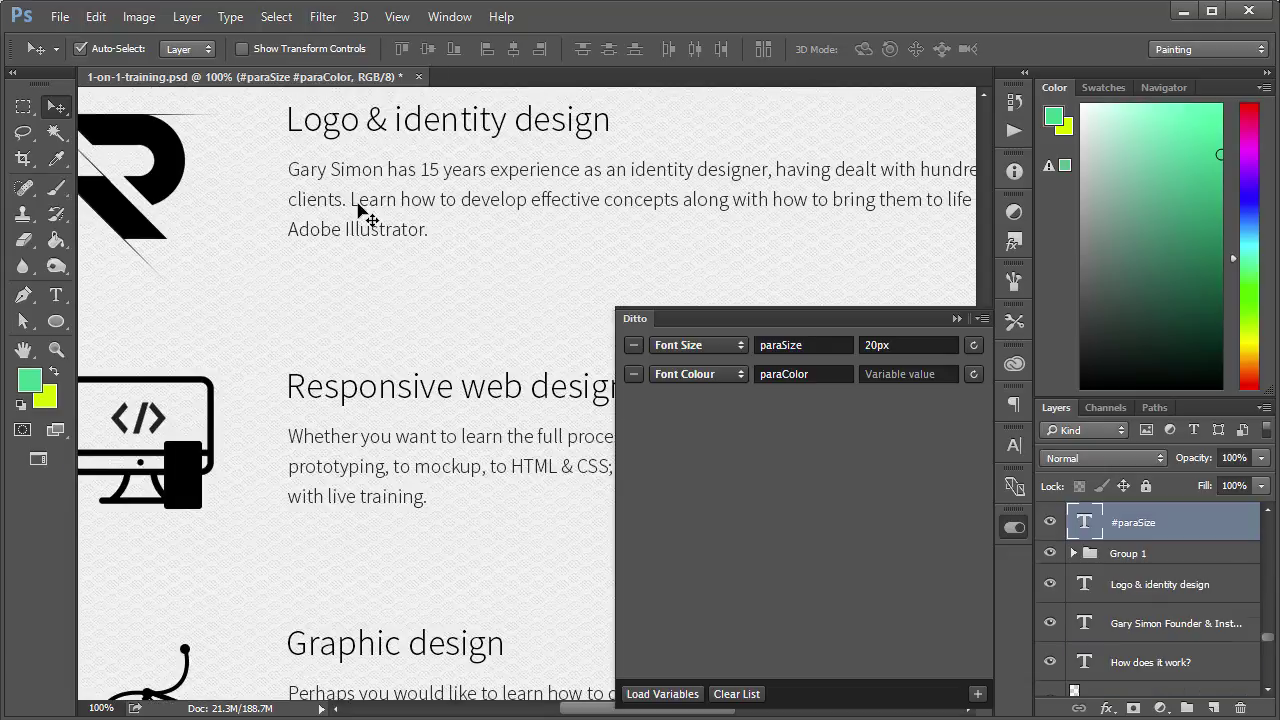
double_click(1130, 522)
key(ctrl+v)
key(Return)
click(920, 370)
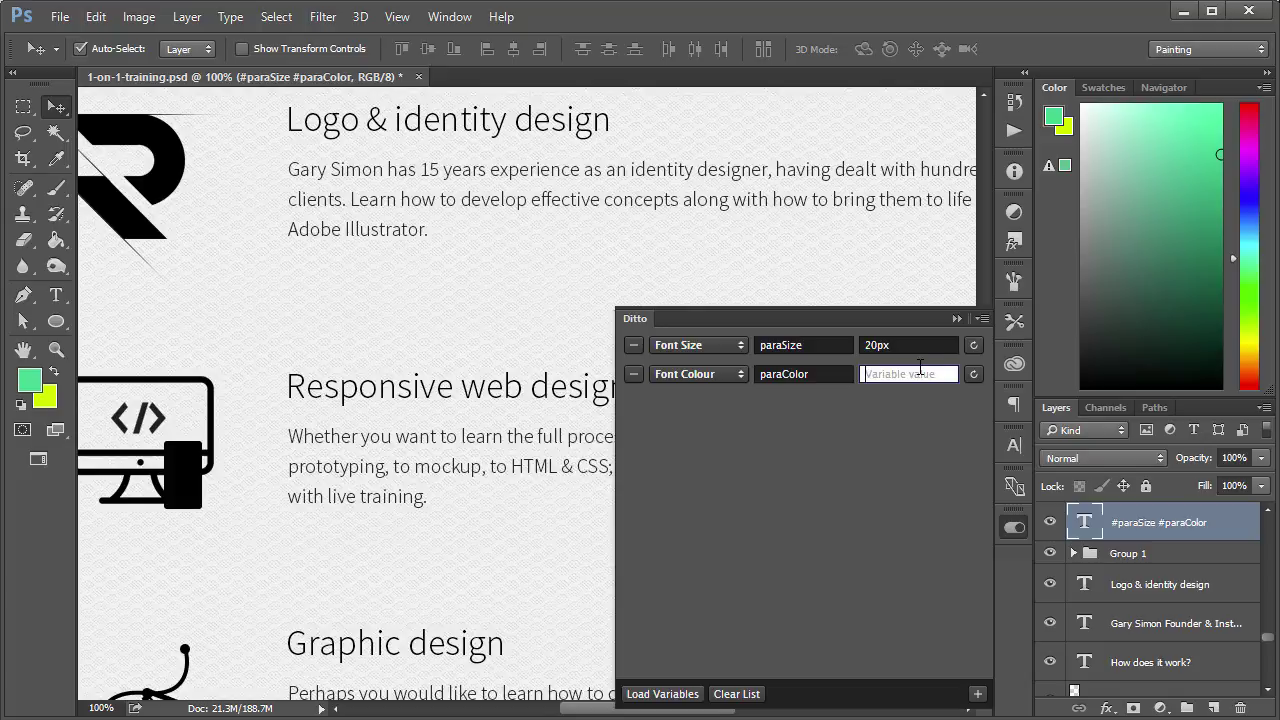
- Pick the lighter grey 5d5d5d in the text Color Picker and copy its hex code
click(56, 294)
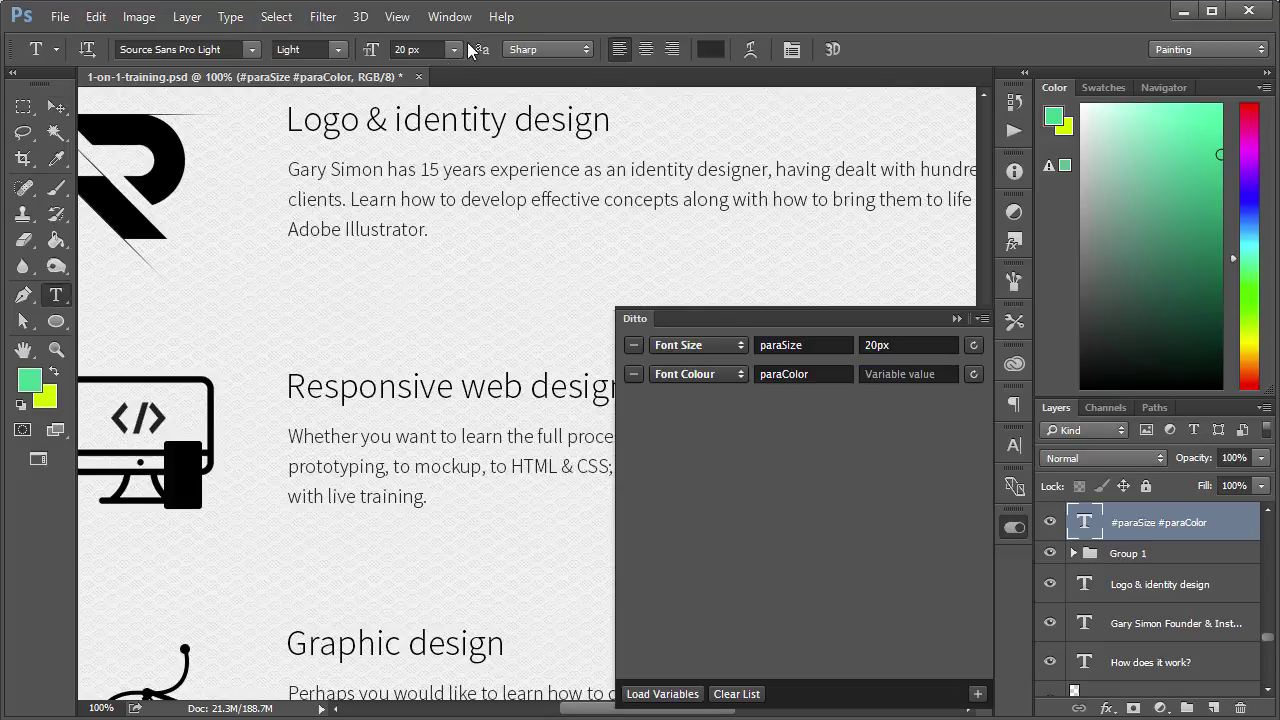
click(368, 199)
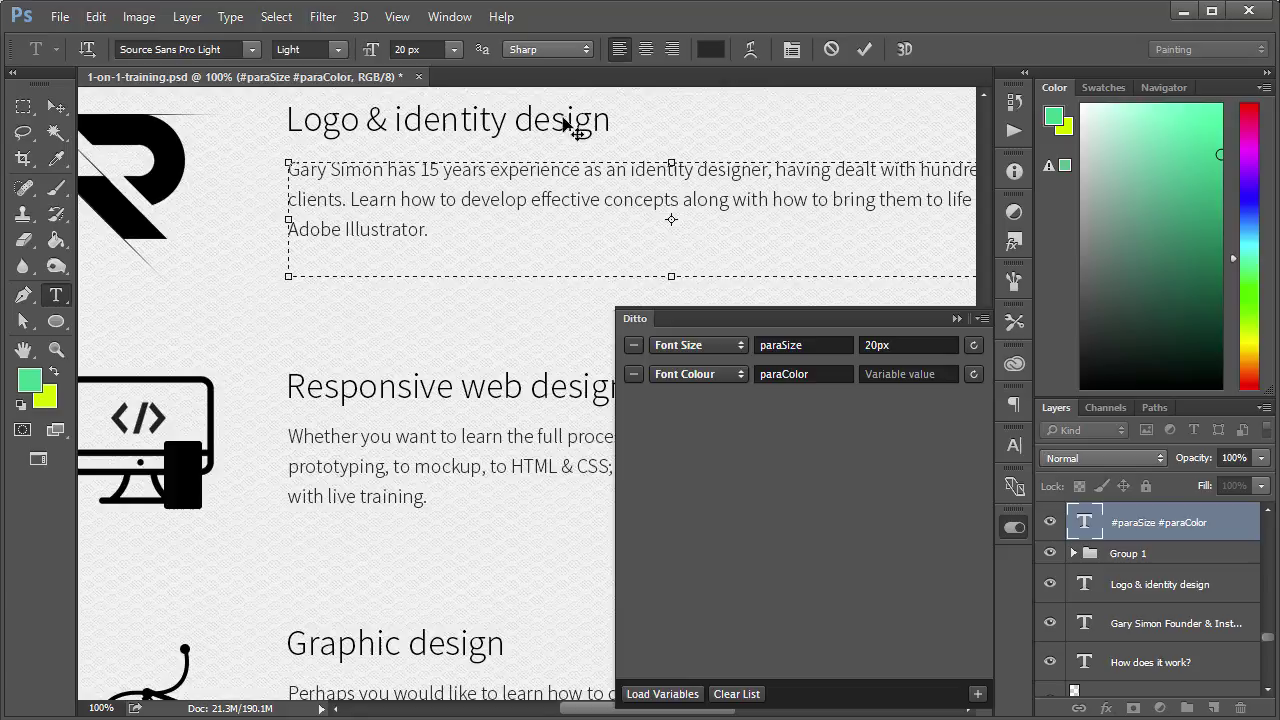
click(710, 49)
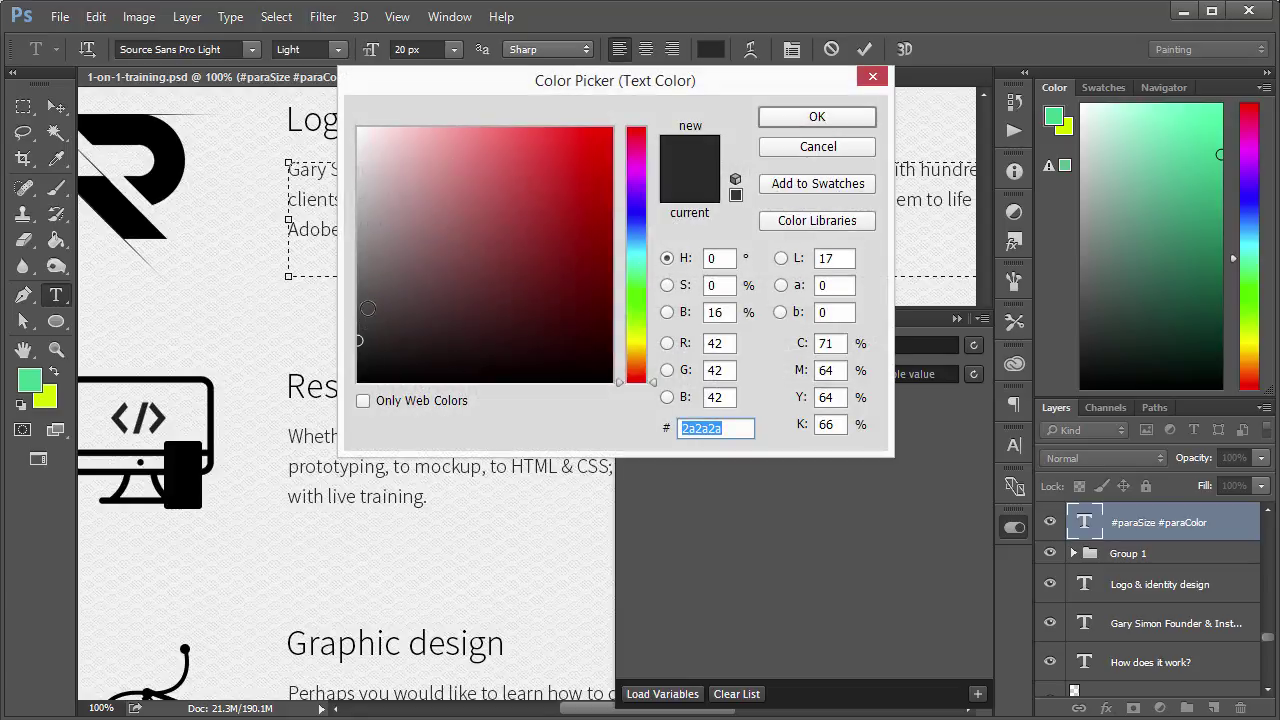
drag(355, 306, 347, 290)
drag(737, 426, 678, 420)
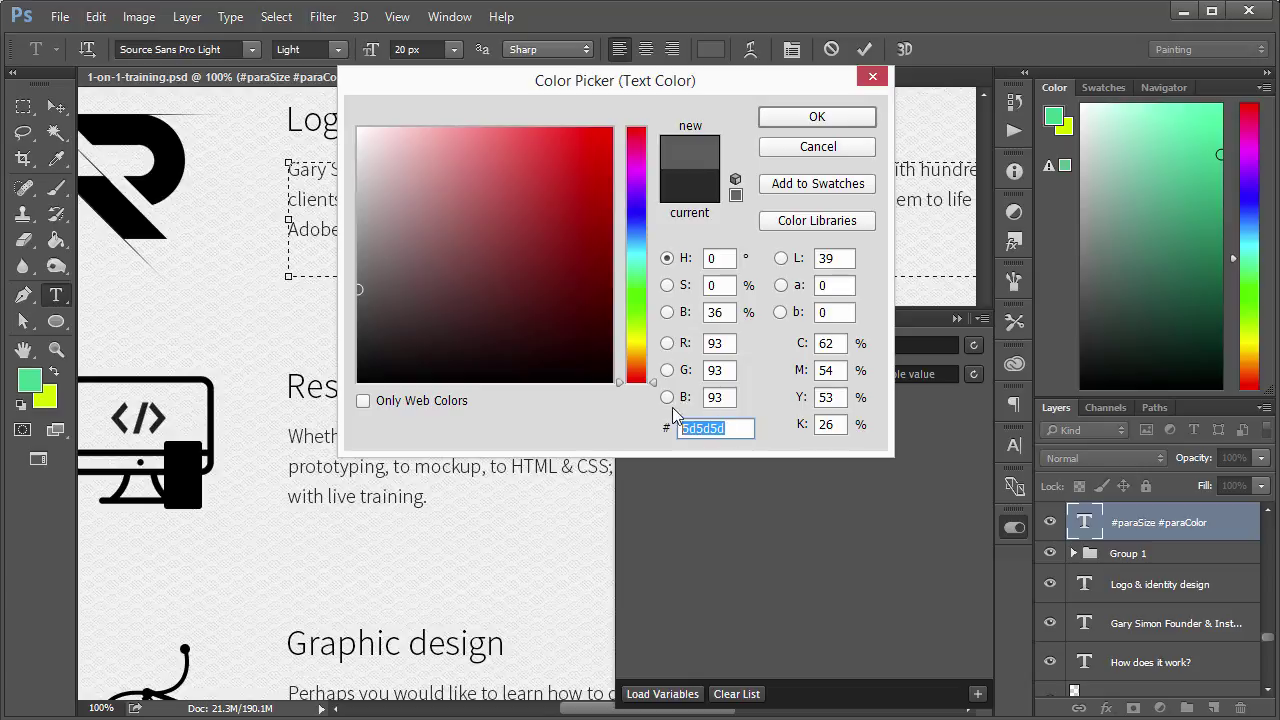
click(788, 150)
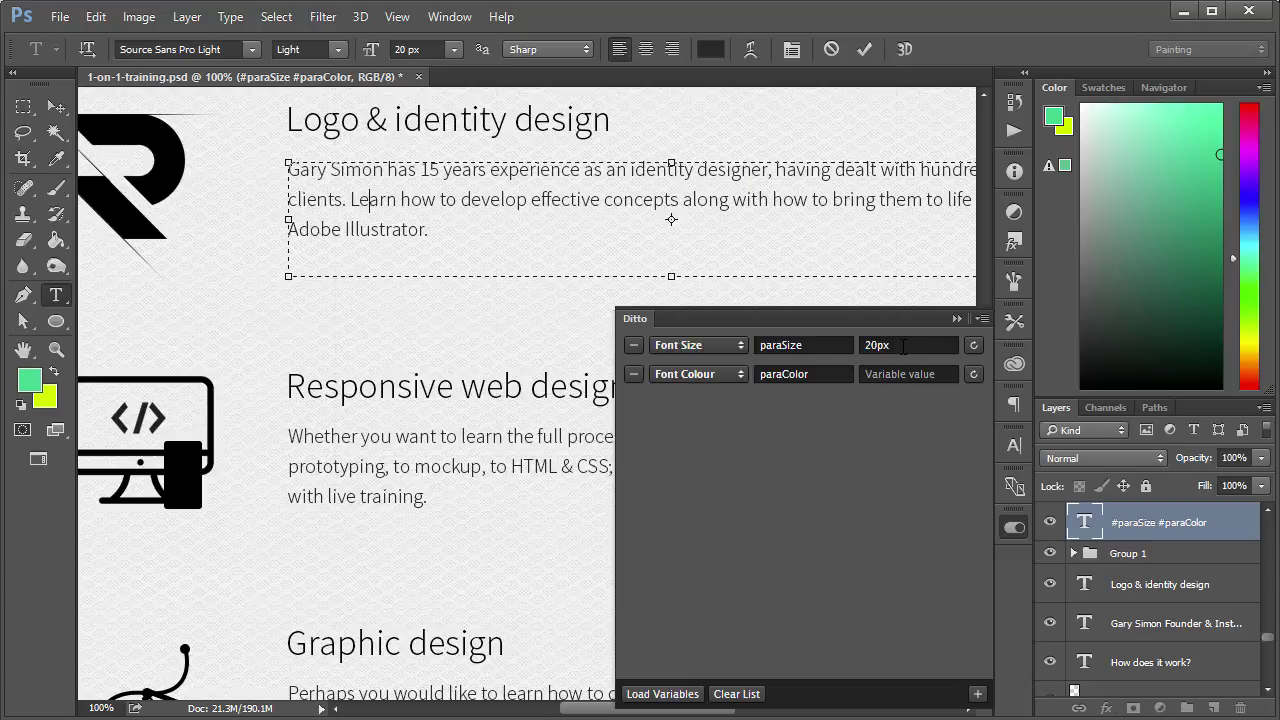
- Set paraColor to 5d5d5d, apply it to all paragraphs, and zoom out on the mockup
click(53, 110)
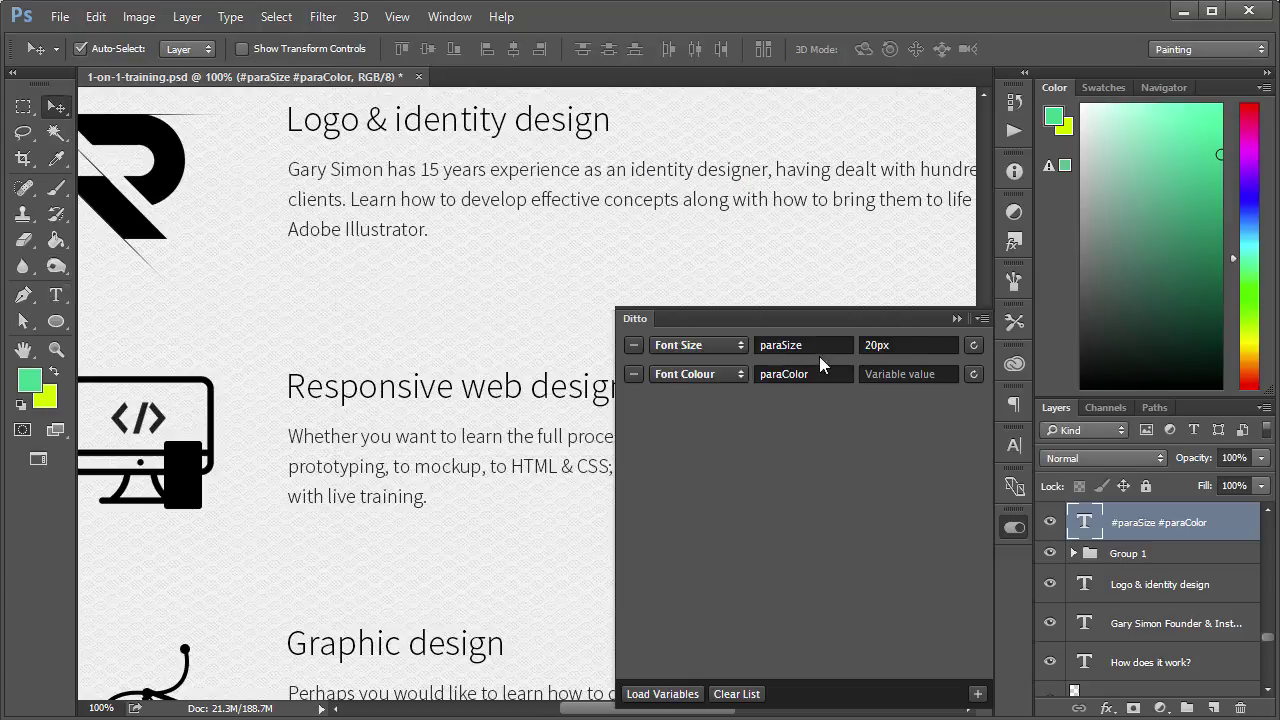
click(922, 377)
key(ctrl+v)
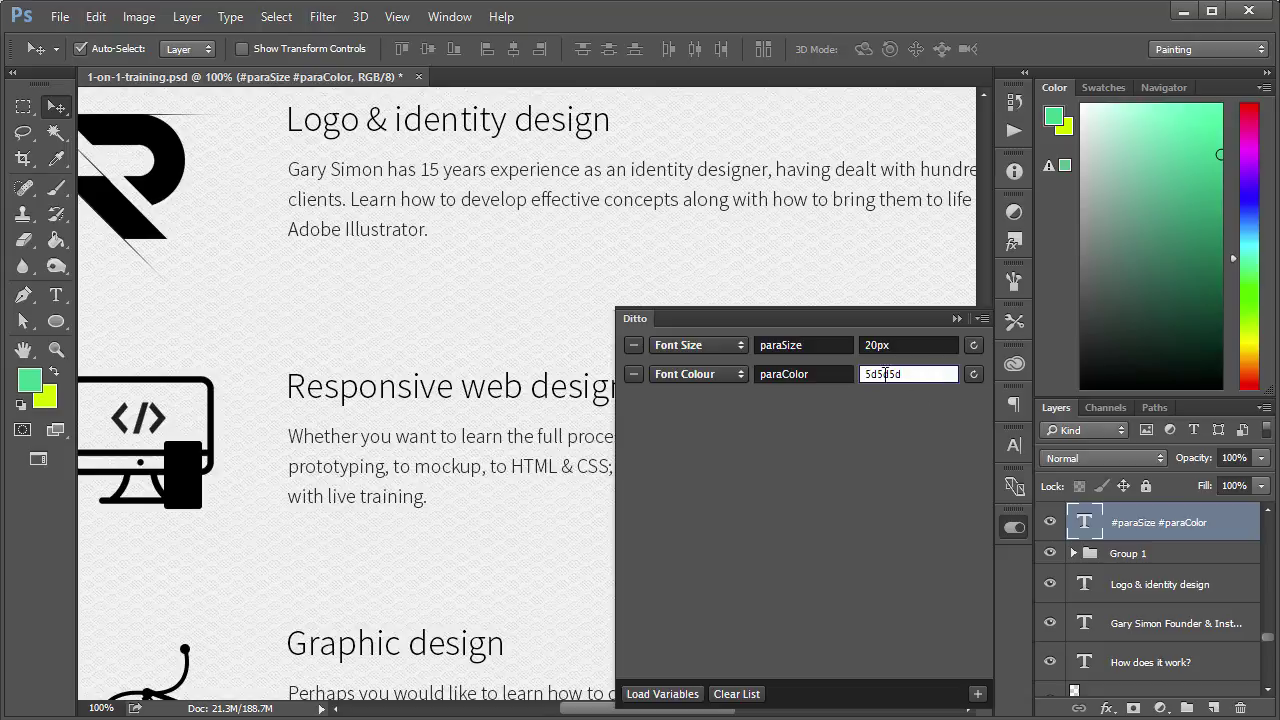
click(973, 376)
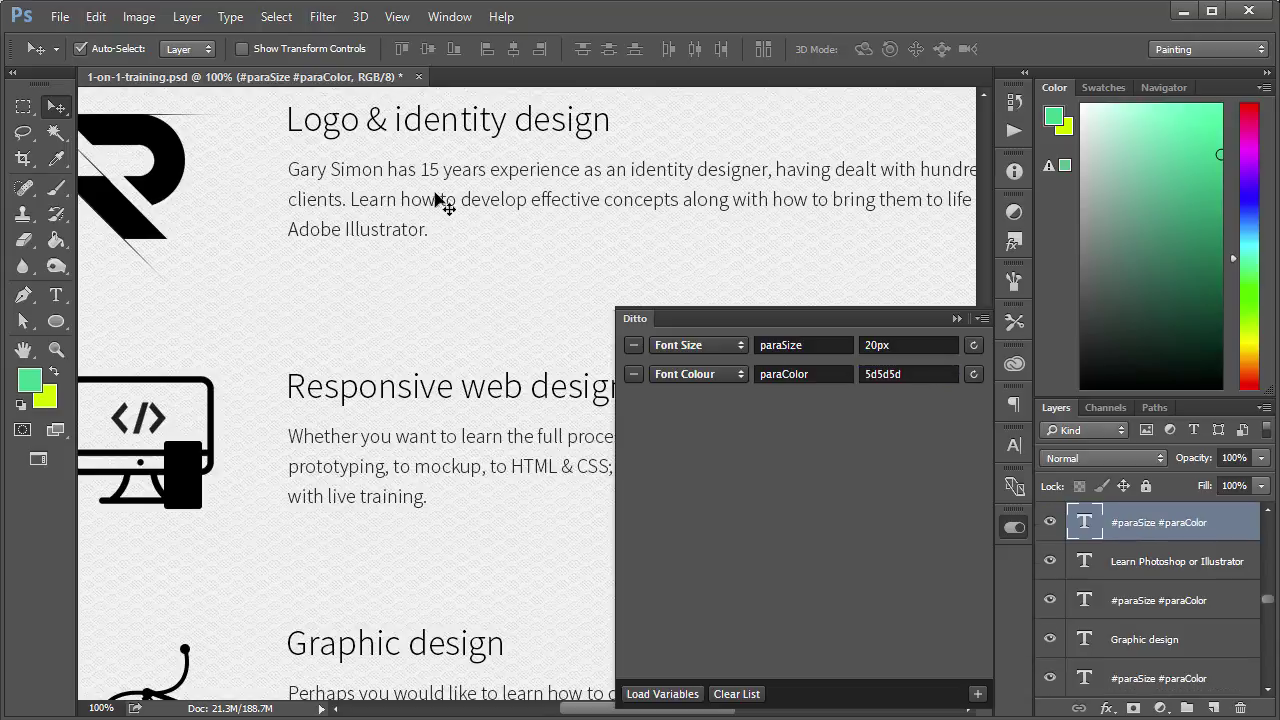
click(56, 349)
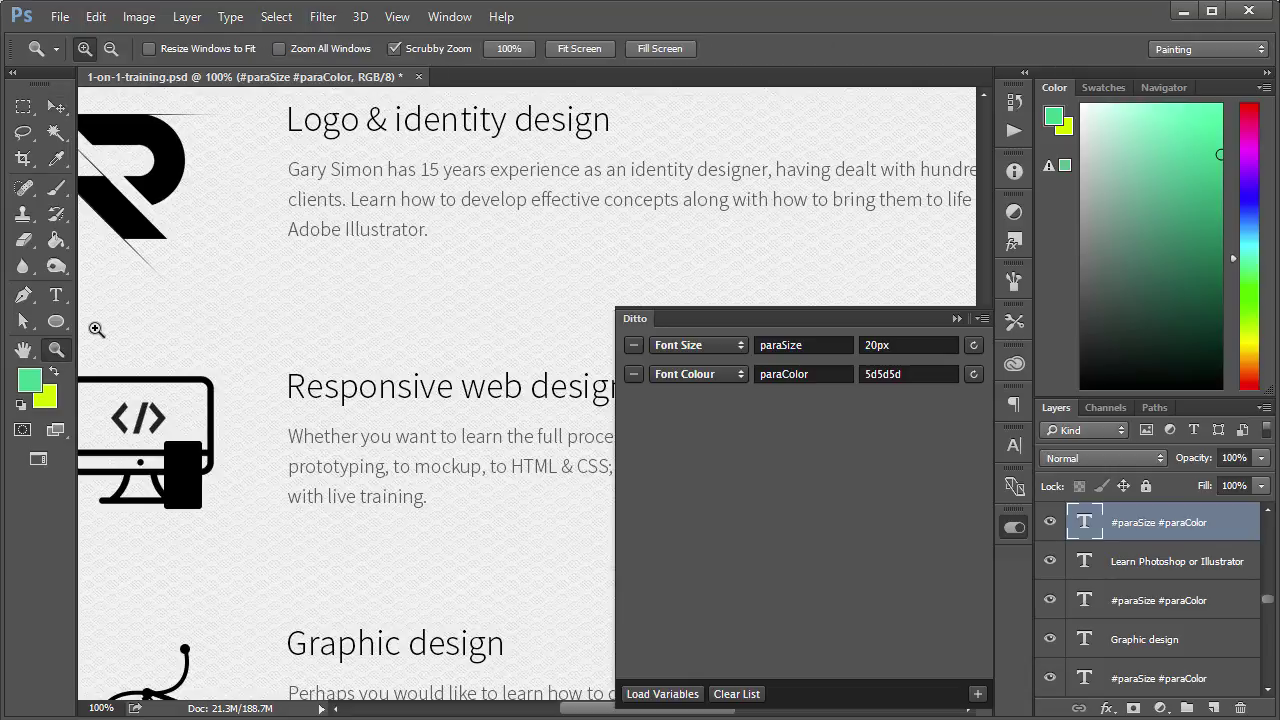
right_click(304, 302)
click(345, 436)
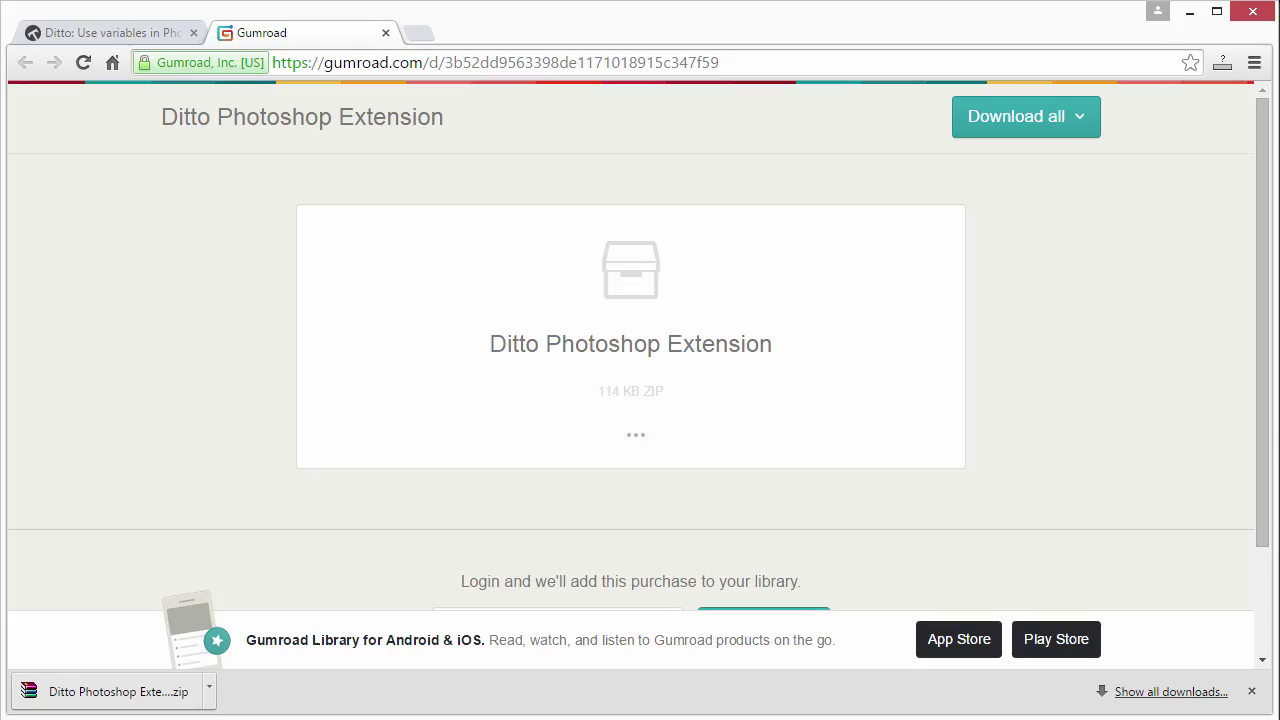
- Bring up the Ditto documentation, dismiss the Gumroad overlay, and review the Variable types value formats
click(100, 33)
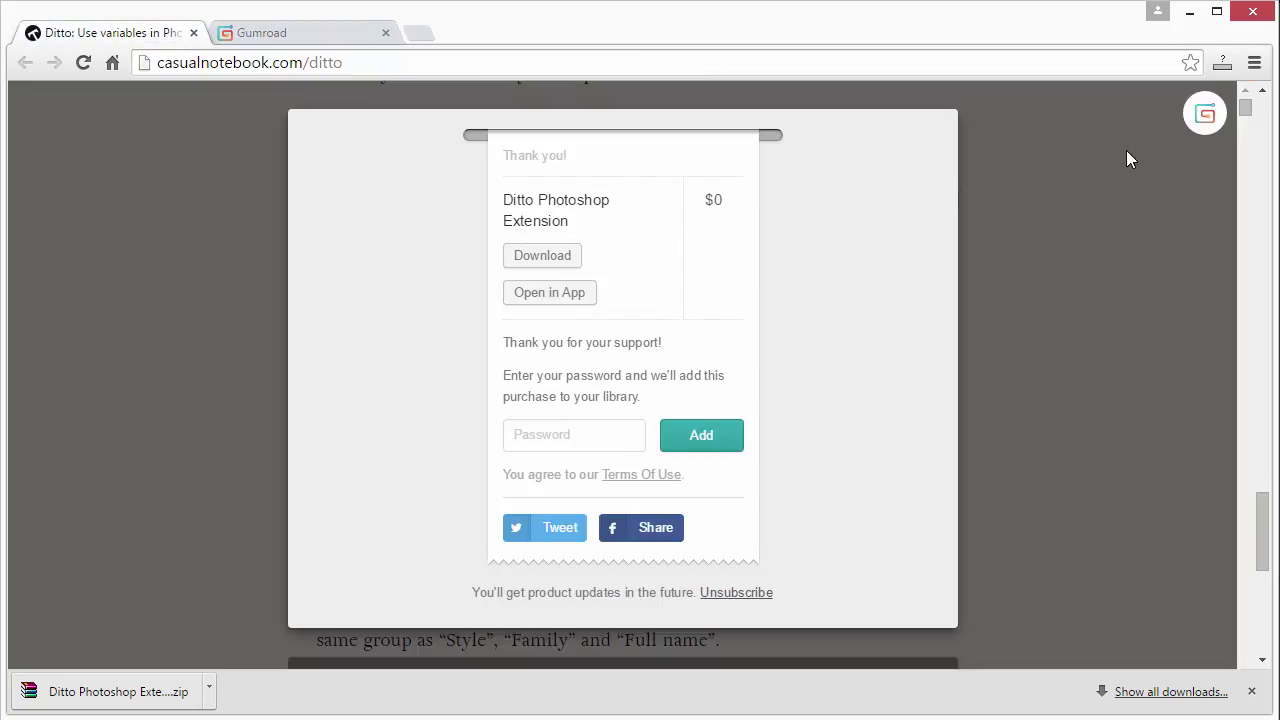
click(1243, 118)
drag(1260, 514, 1260, 456)
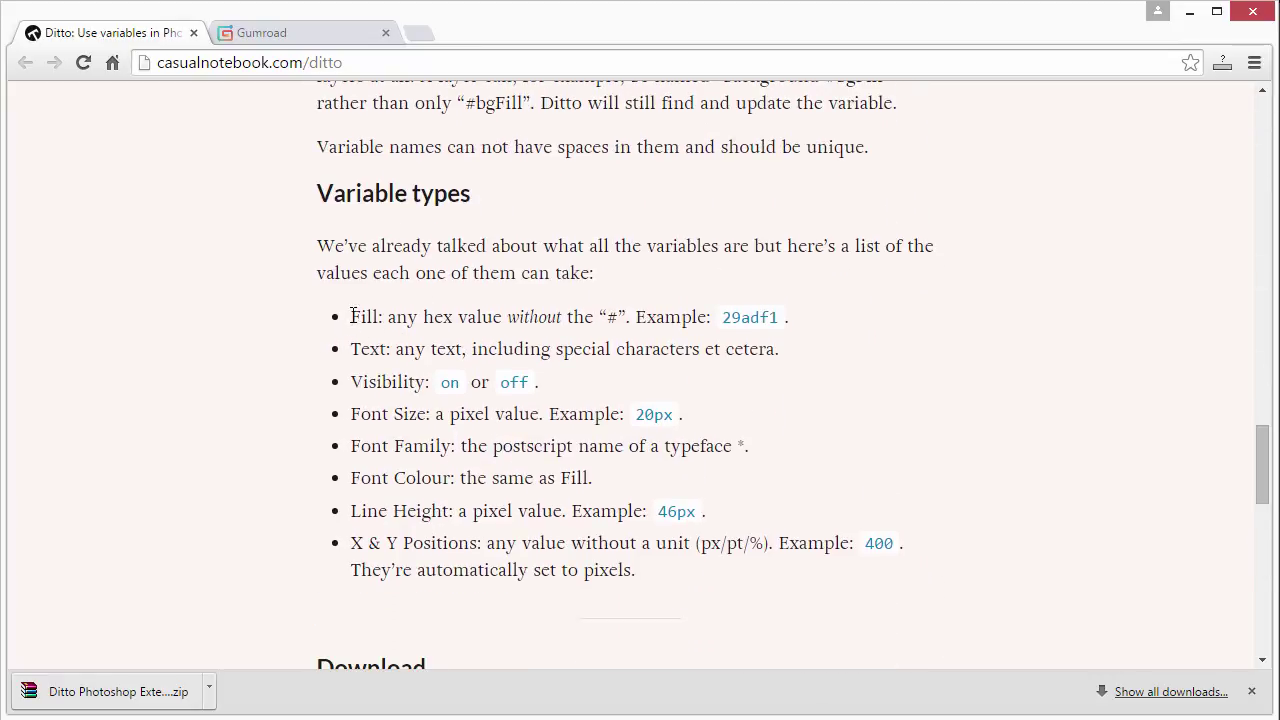
drag(351, 316, 560, 316)
click(586, 394)
- Return to Photoshop and collapse the Ditto panel to show the grey 20px paragraphs
click(1189, 12)
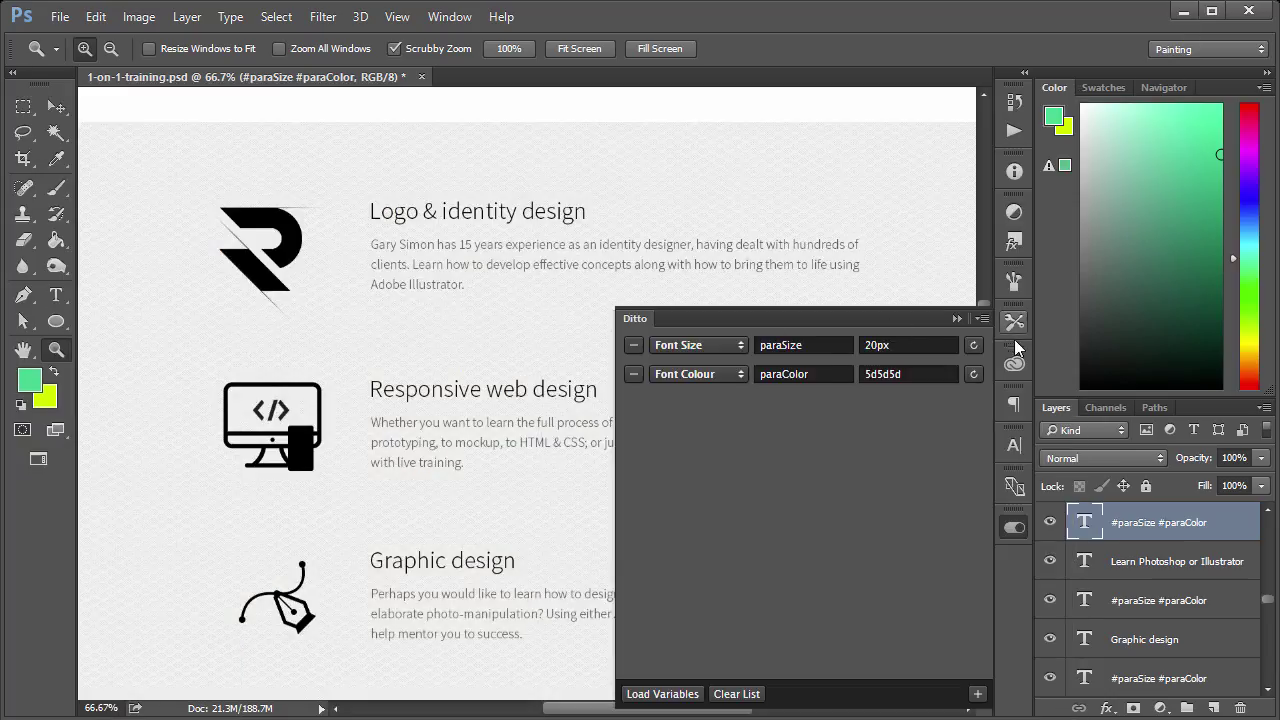
click(1014, 527)
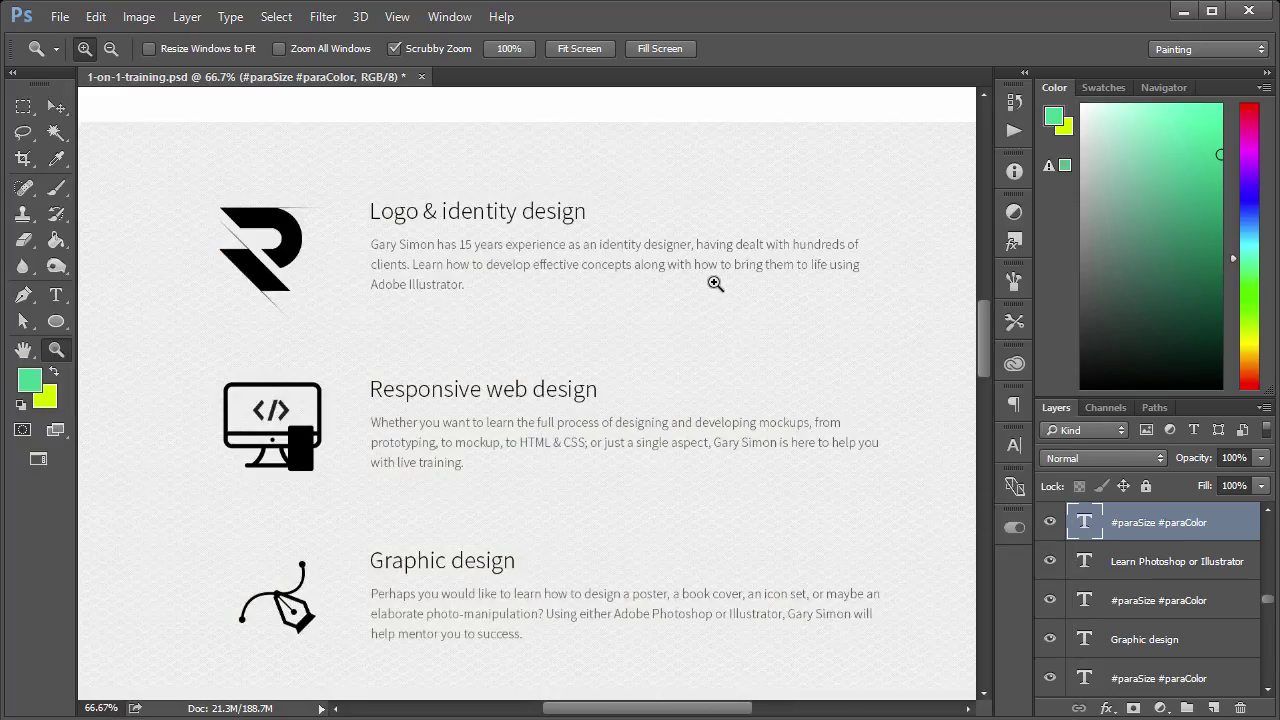